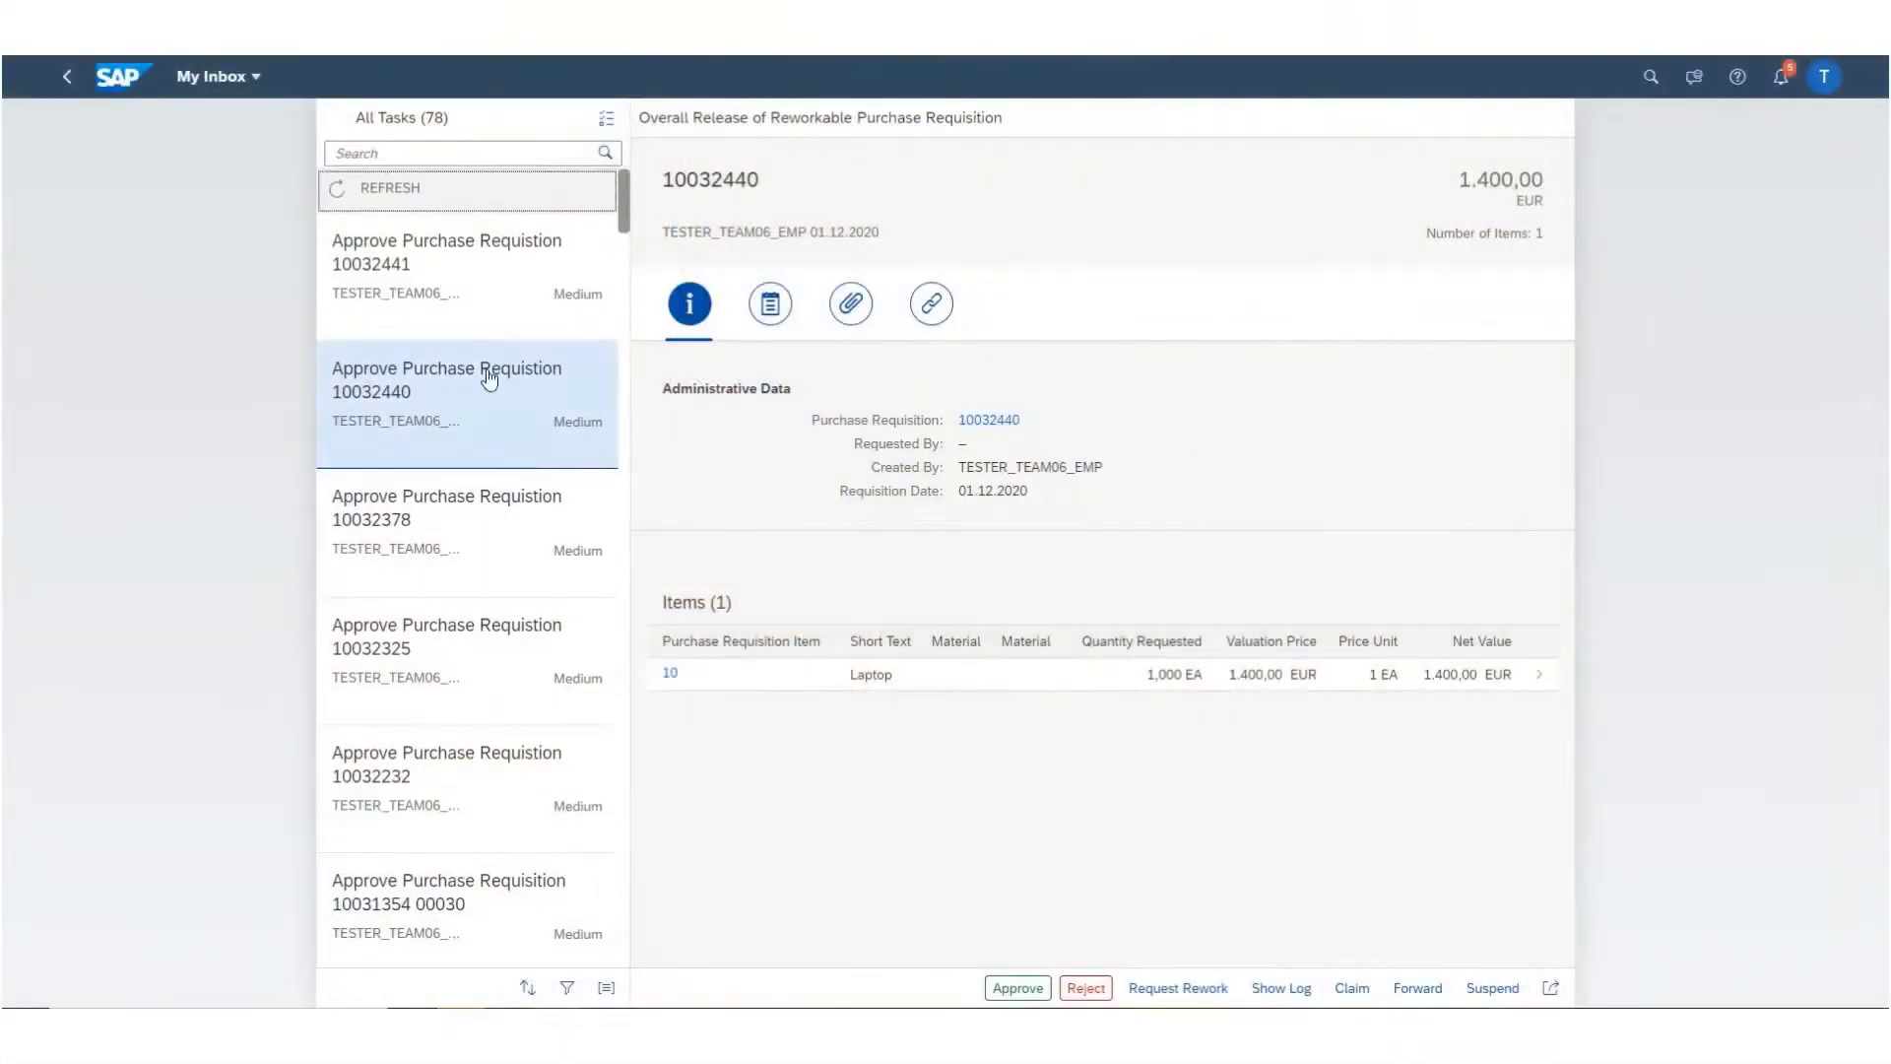
Send requisition 10032441 back for rework with the decision note 'Add brand in notes'.
{"action": "left_click", "coordinate": [448, 296]}
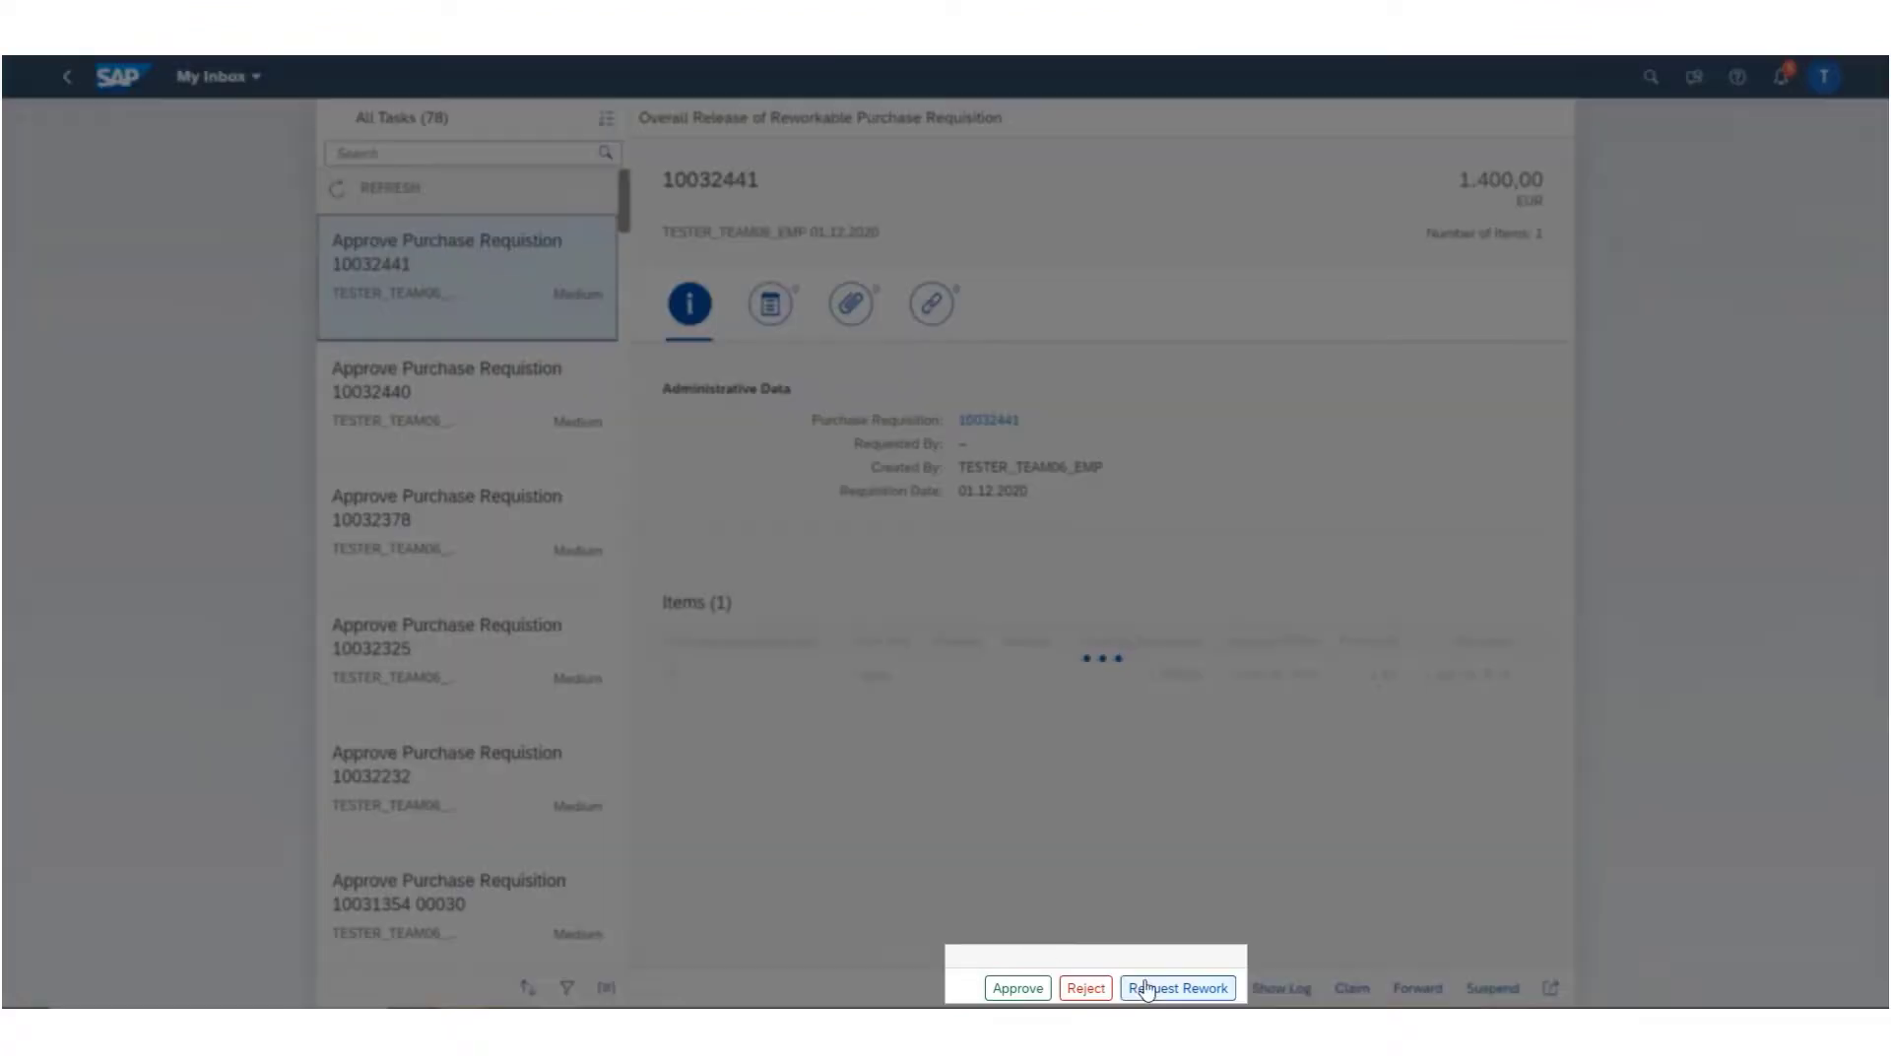
{"action": "left_click", "coordinate": [1149, 988]}
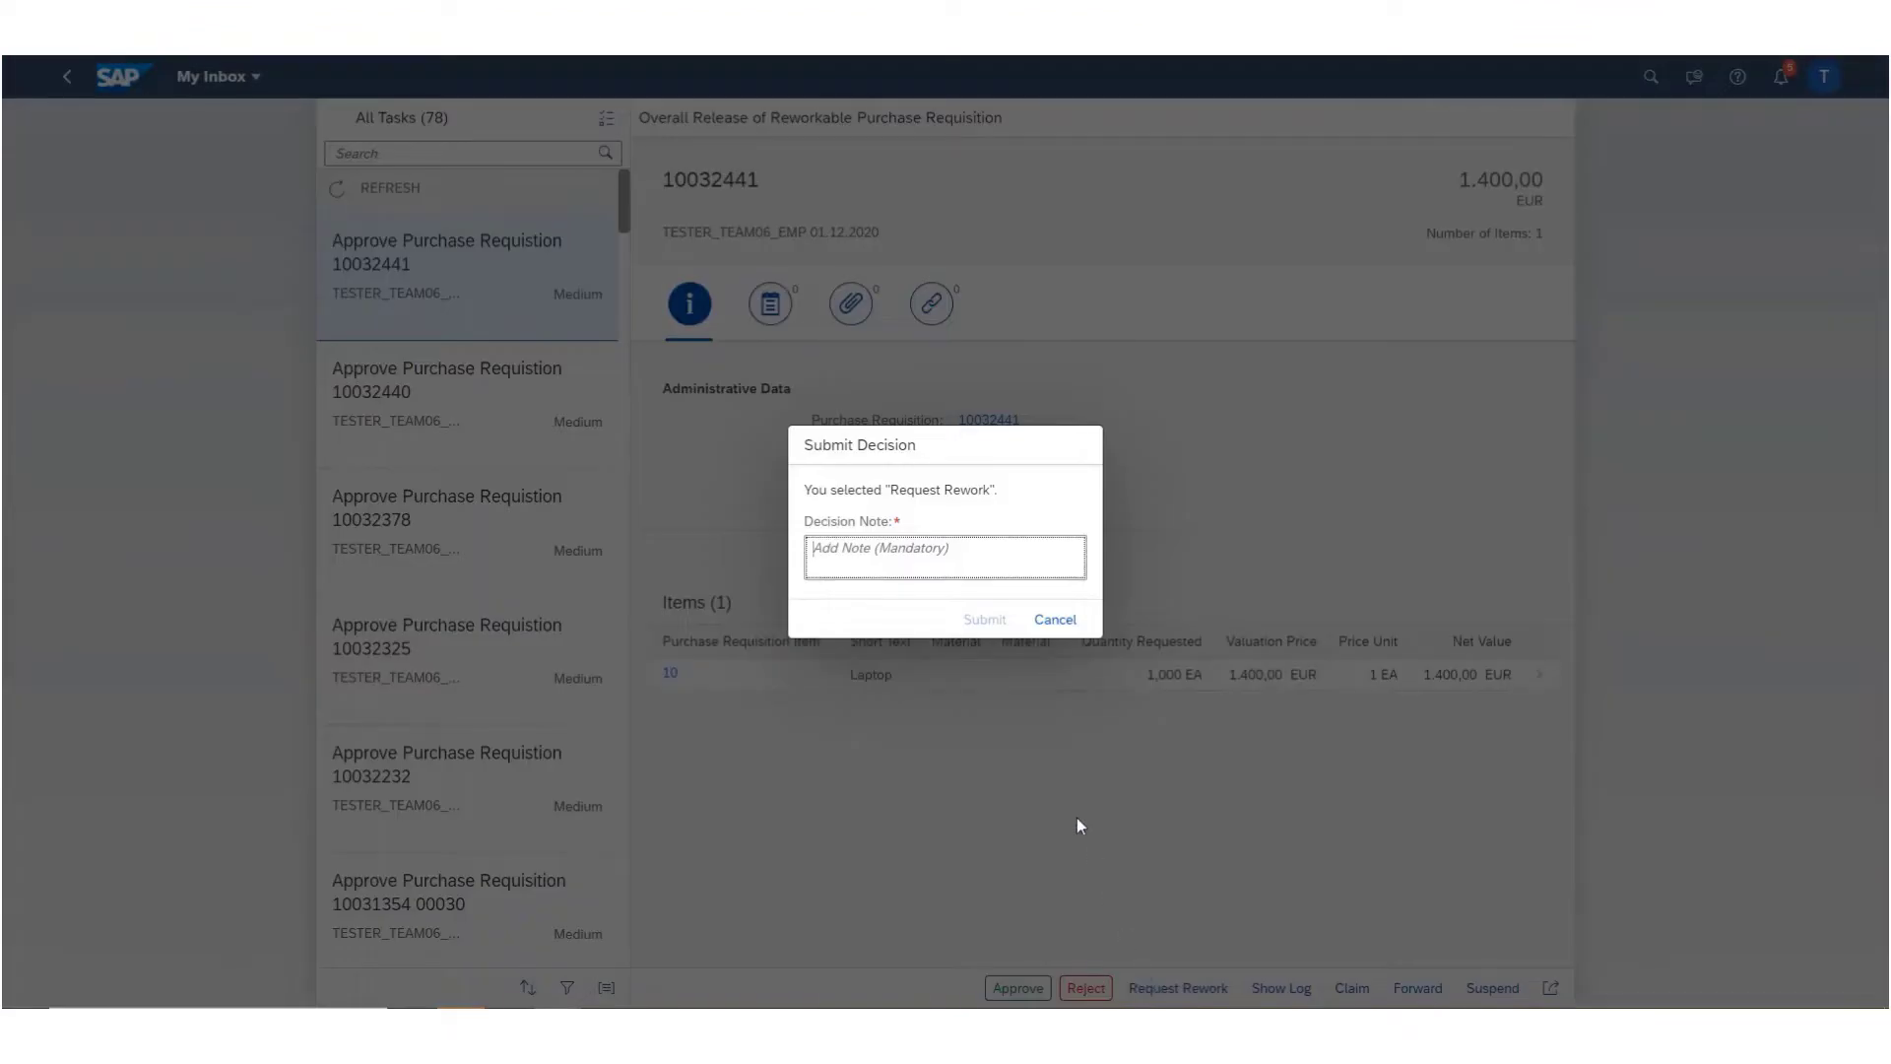
{"action": "type", "text": "Add brand in notes"}
{"action": "left_click", "coordinate": [984, 628]}
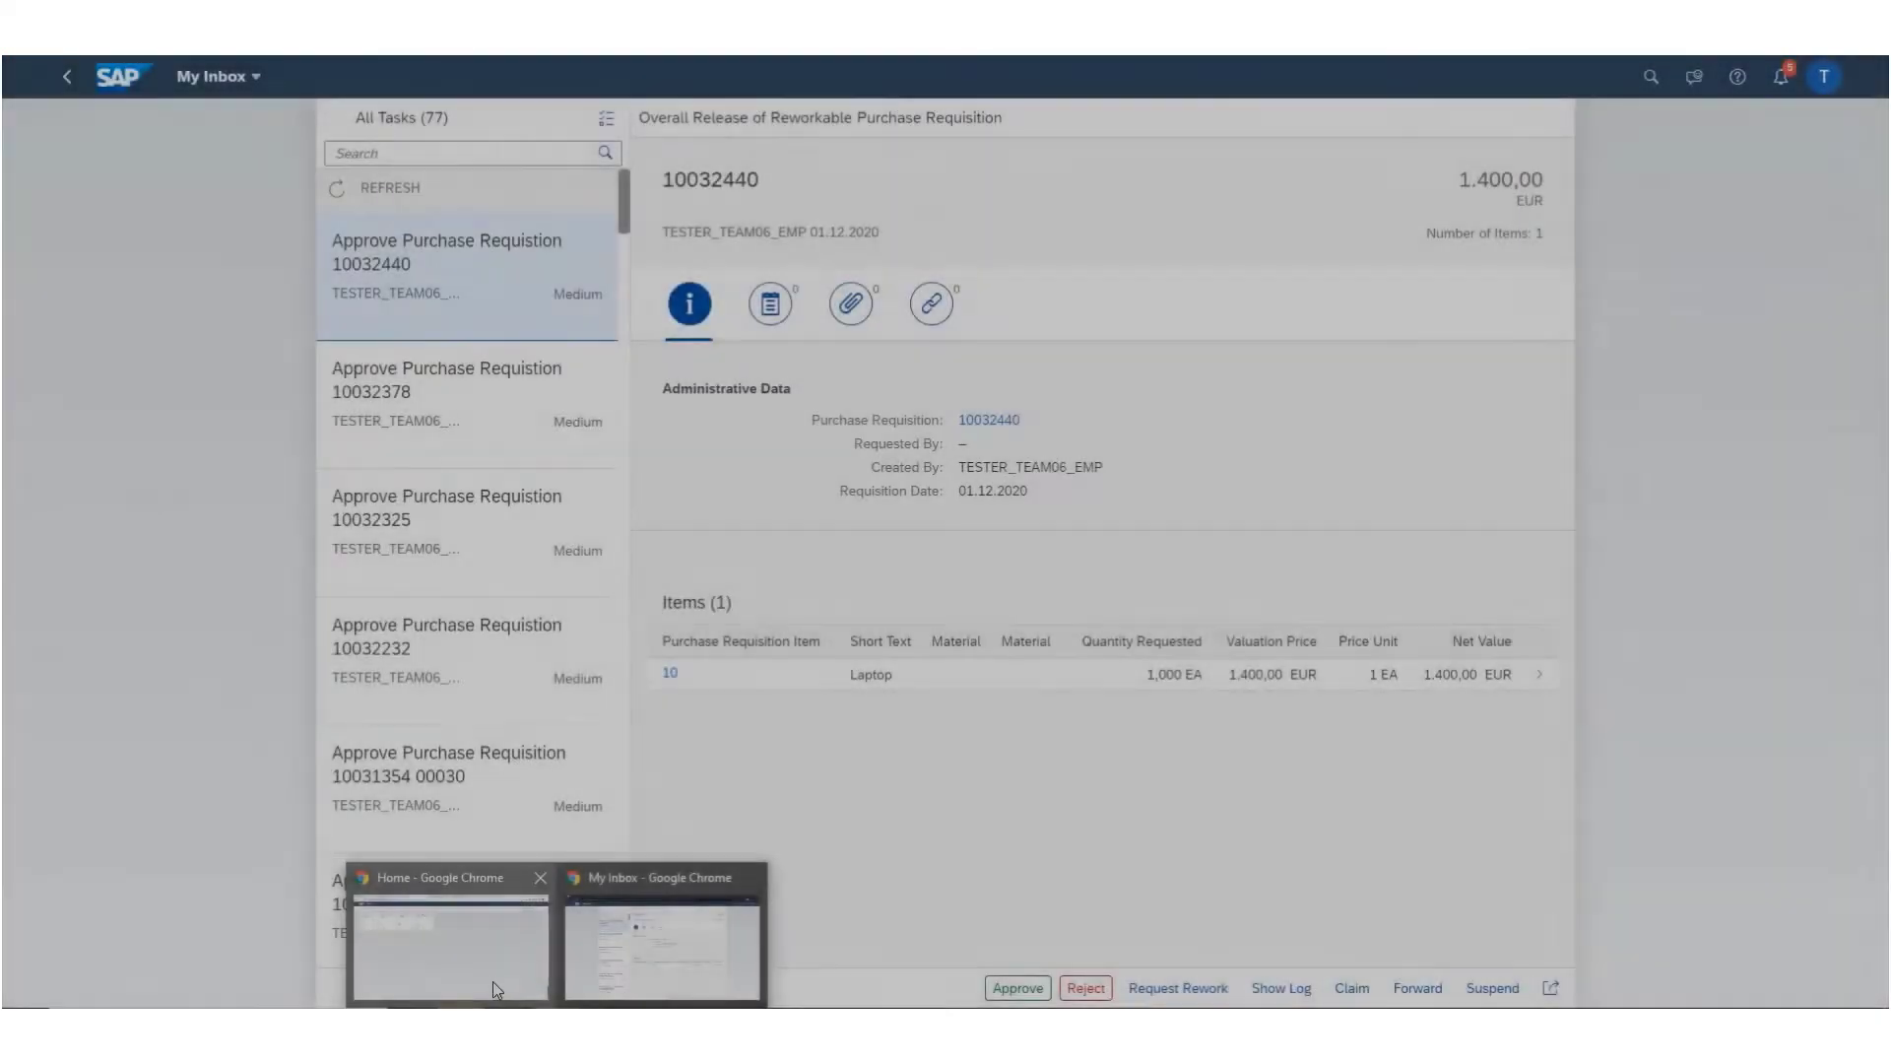
Open the rework task for requisition 10032441 in My Inbox and read the manager's note.
{"action": "left_click", "coordinate": [485, 990]}
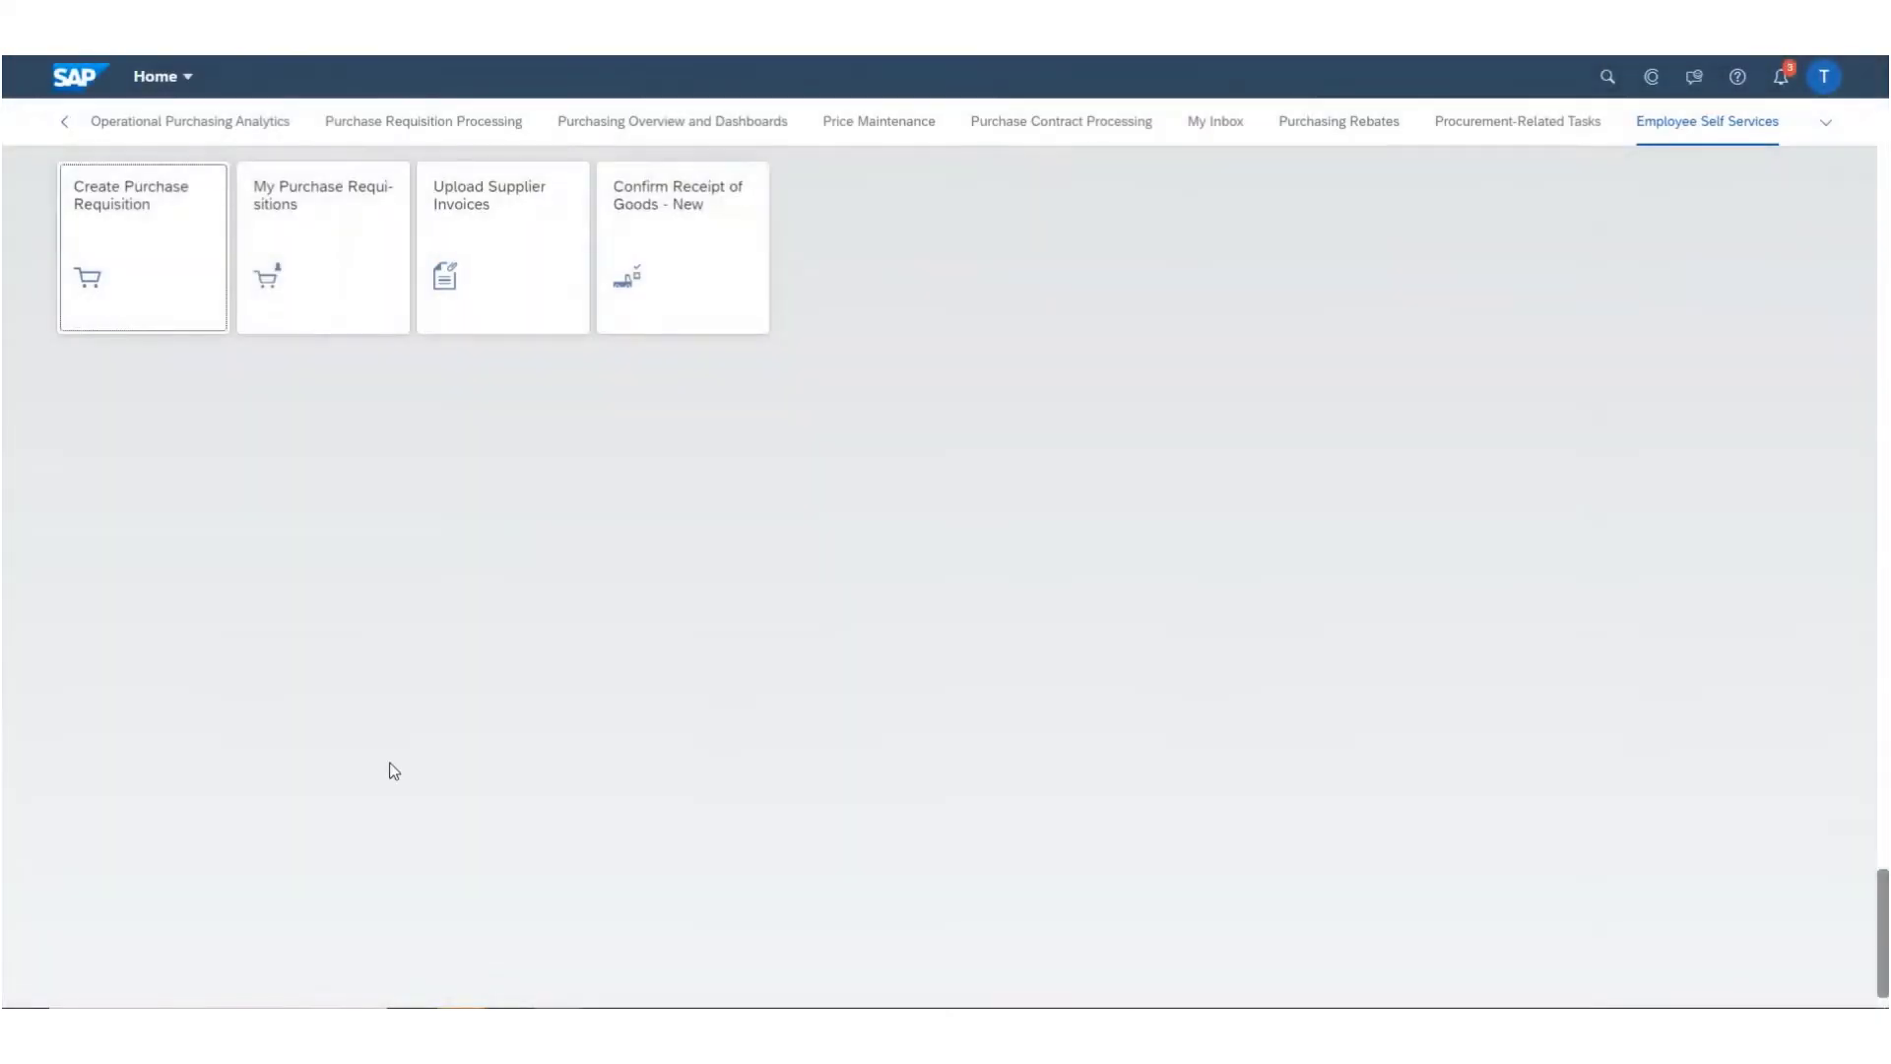
{"action": "scroll", "coordinate": [304, 654], "scroll_direction": "up", "scroll_amount": 5}
{"action": "left_click", "coordinate": [177, 439]}
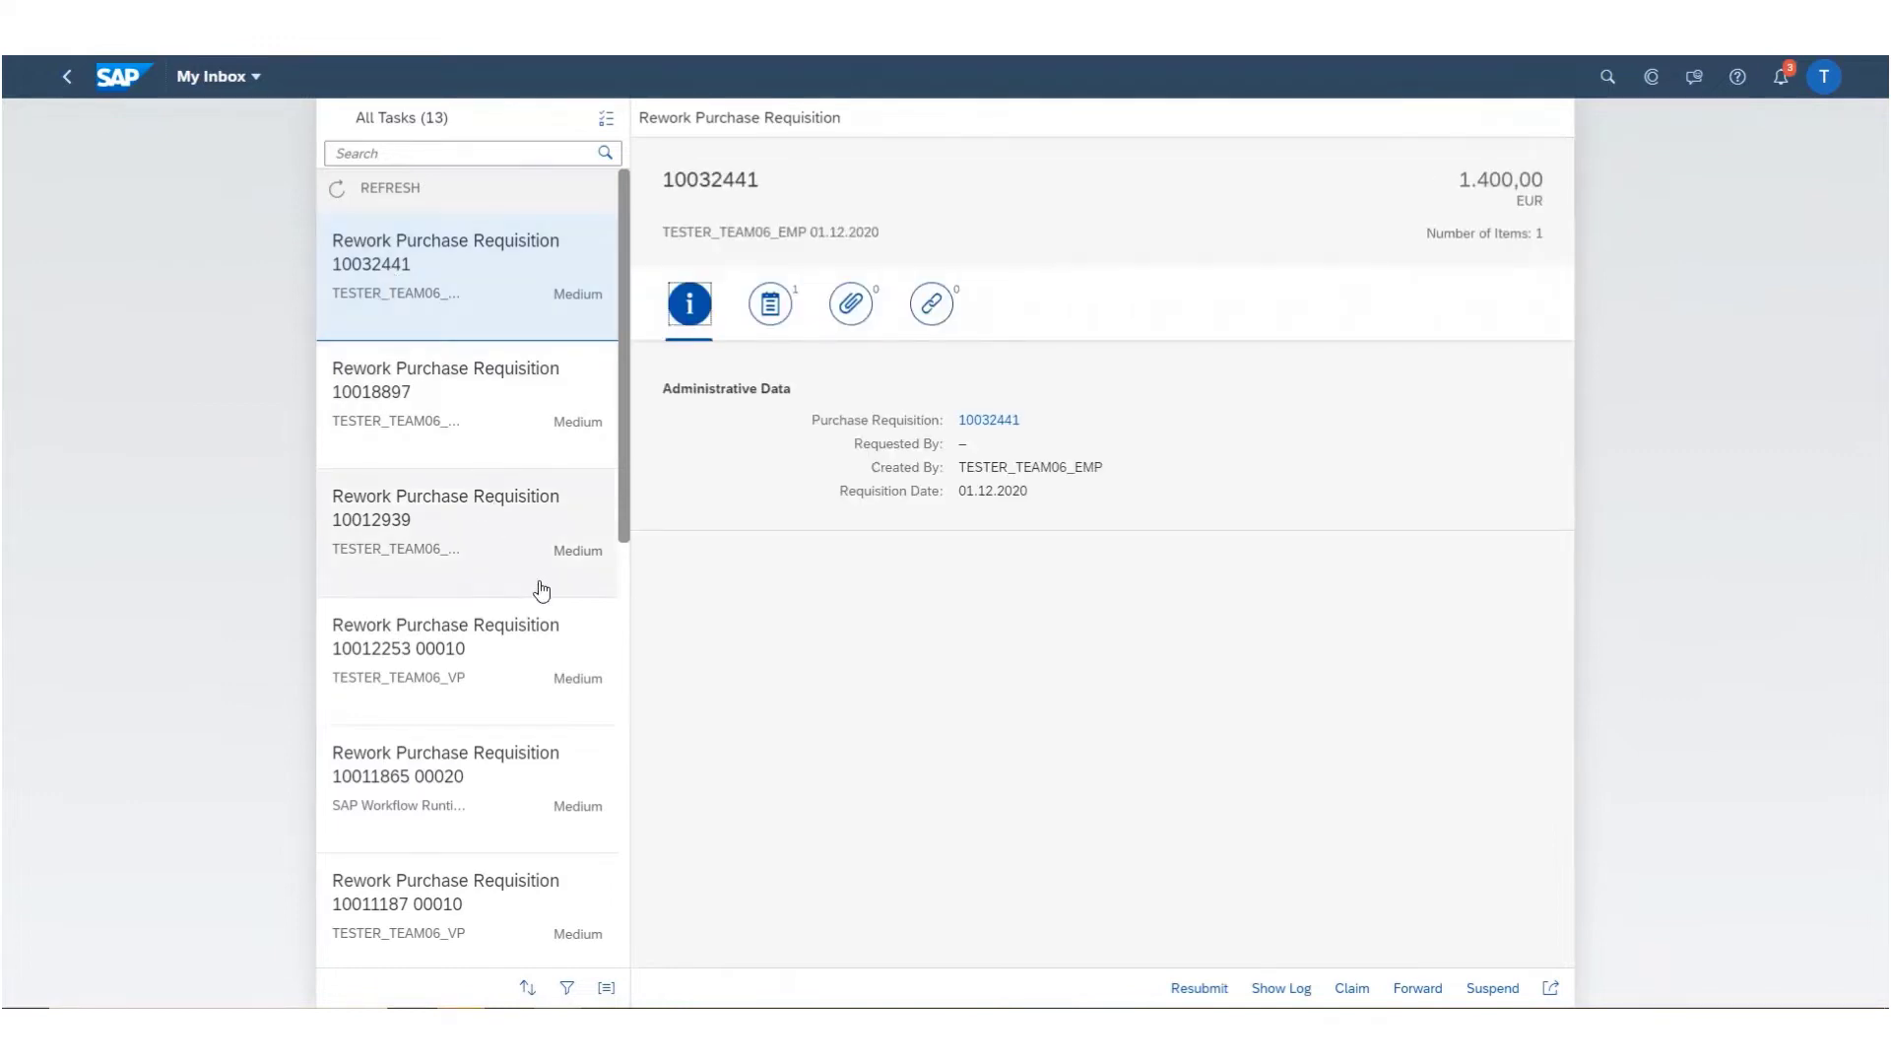
{"action": "left_click", "coordinate": [771, 307]}
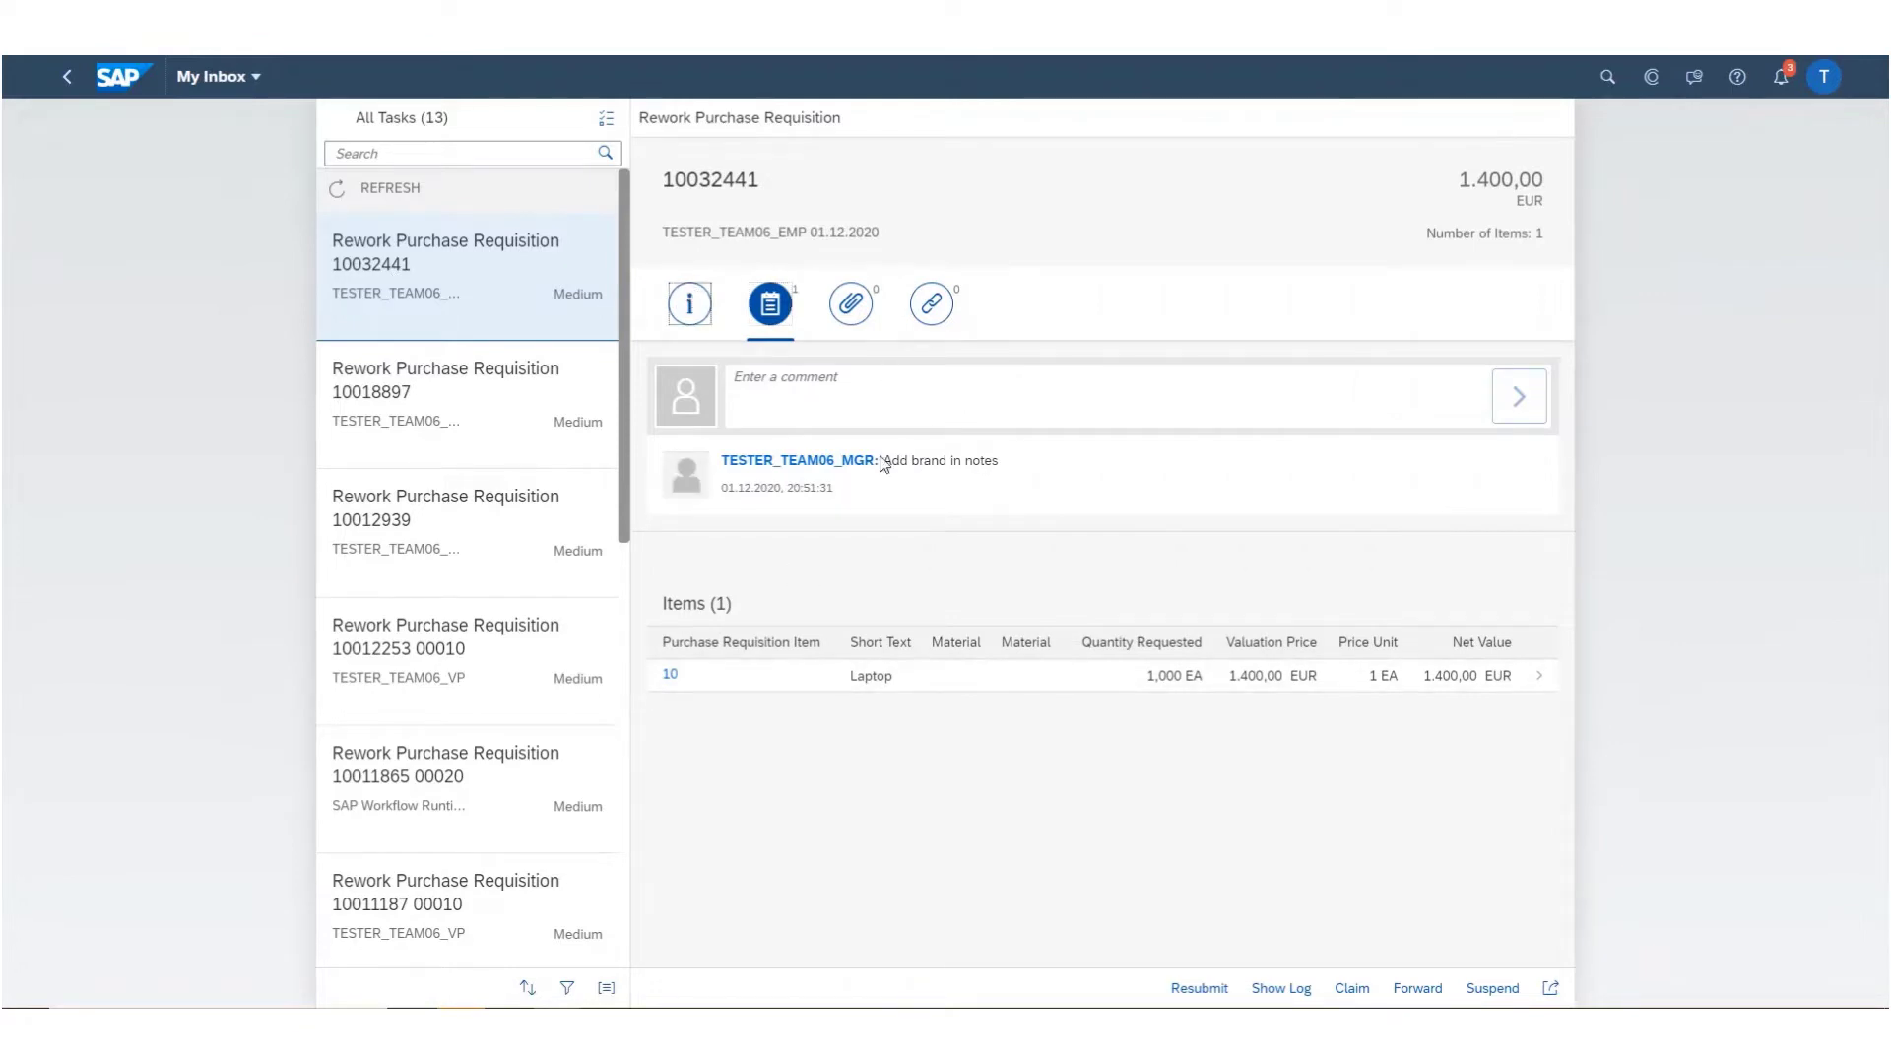
Open requisition 10032441 in My Purchase Requisitions from its link.
{"action": "left_click", "coordinate": [690, 303]}
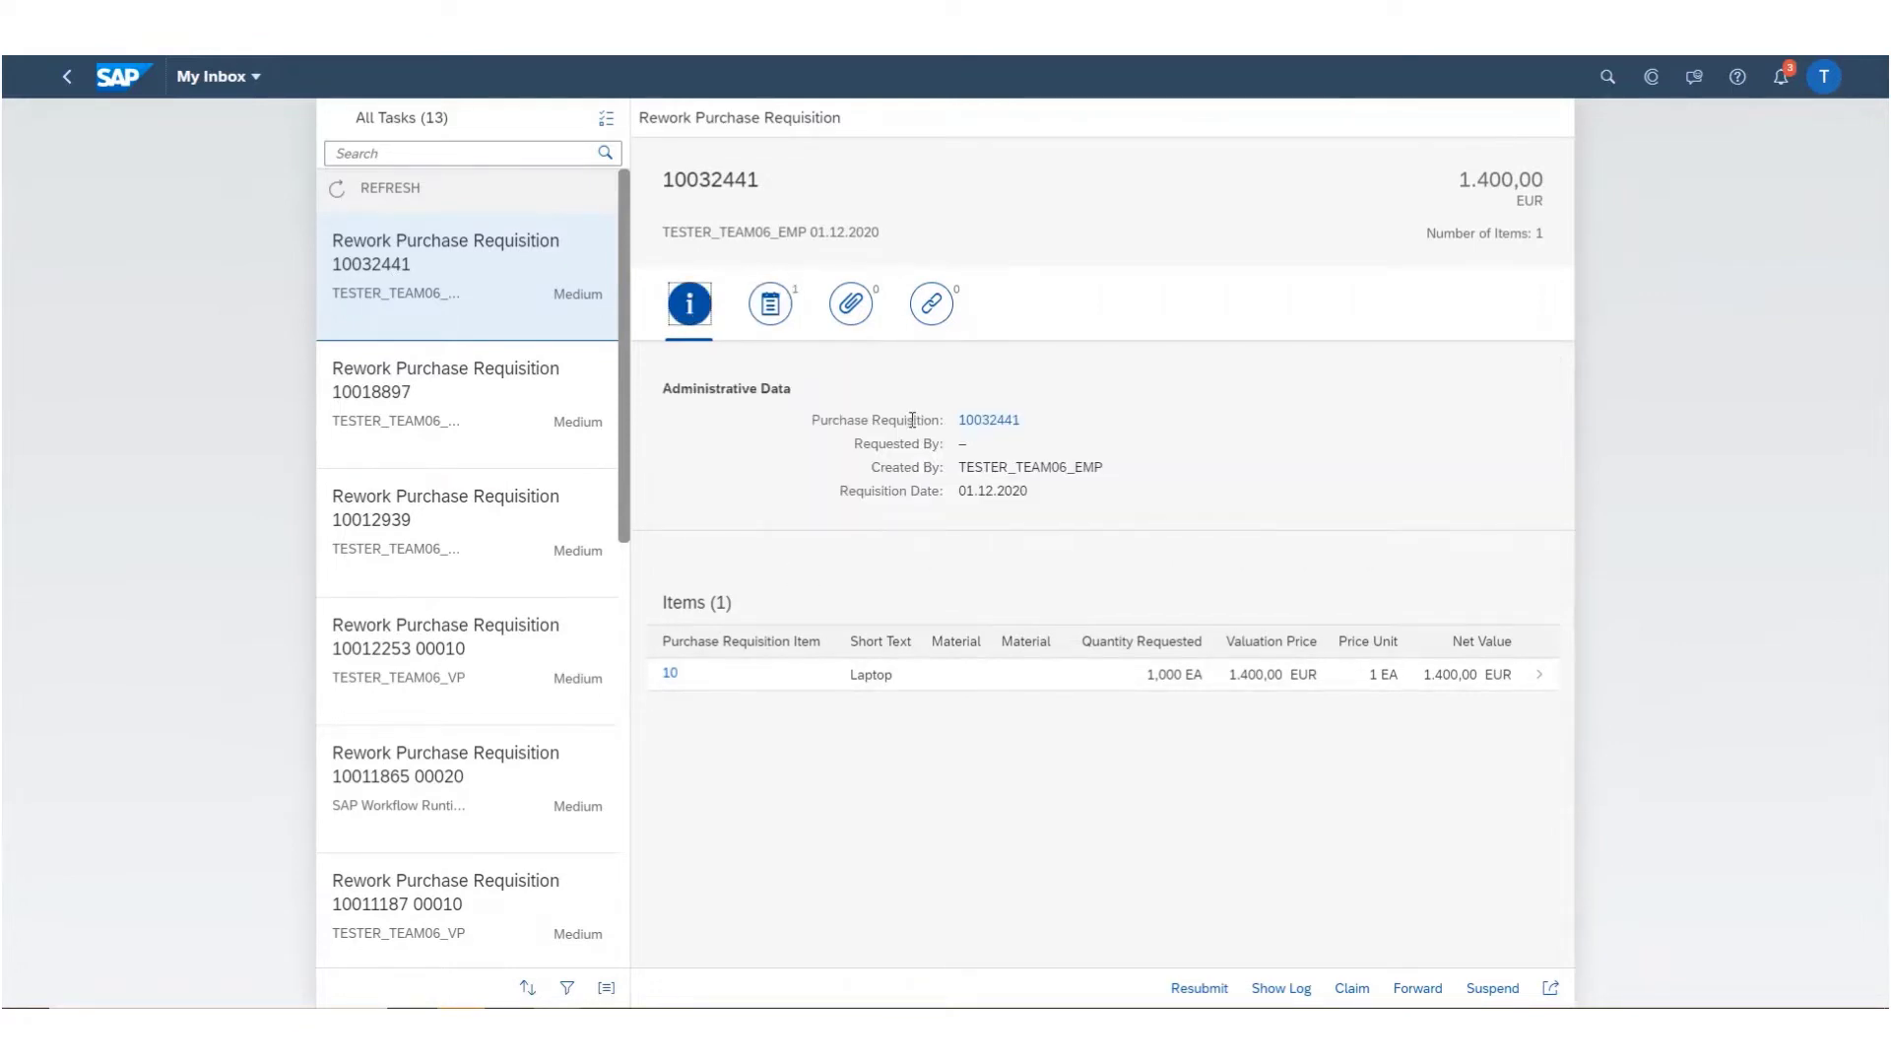
{"action": "left_click", "coordinate": [989, 420]}
{"action": "left_click", "coordinate": [700, 436]}
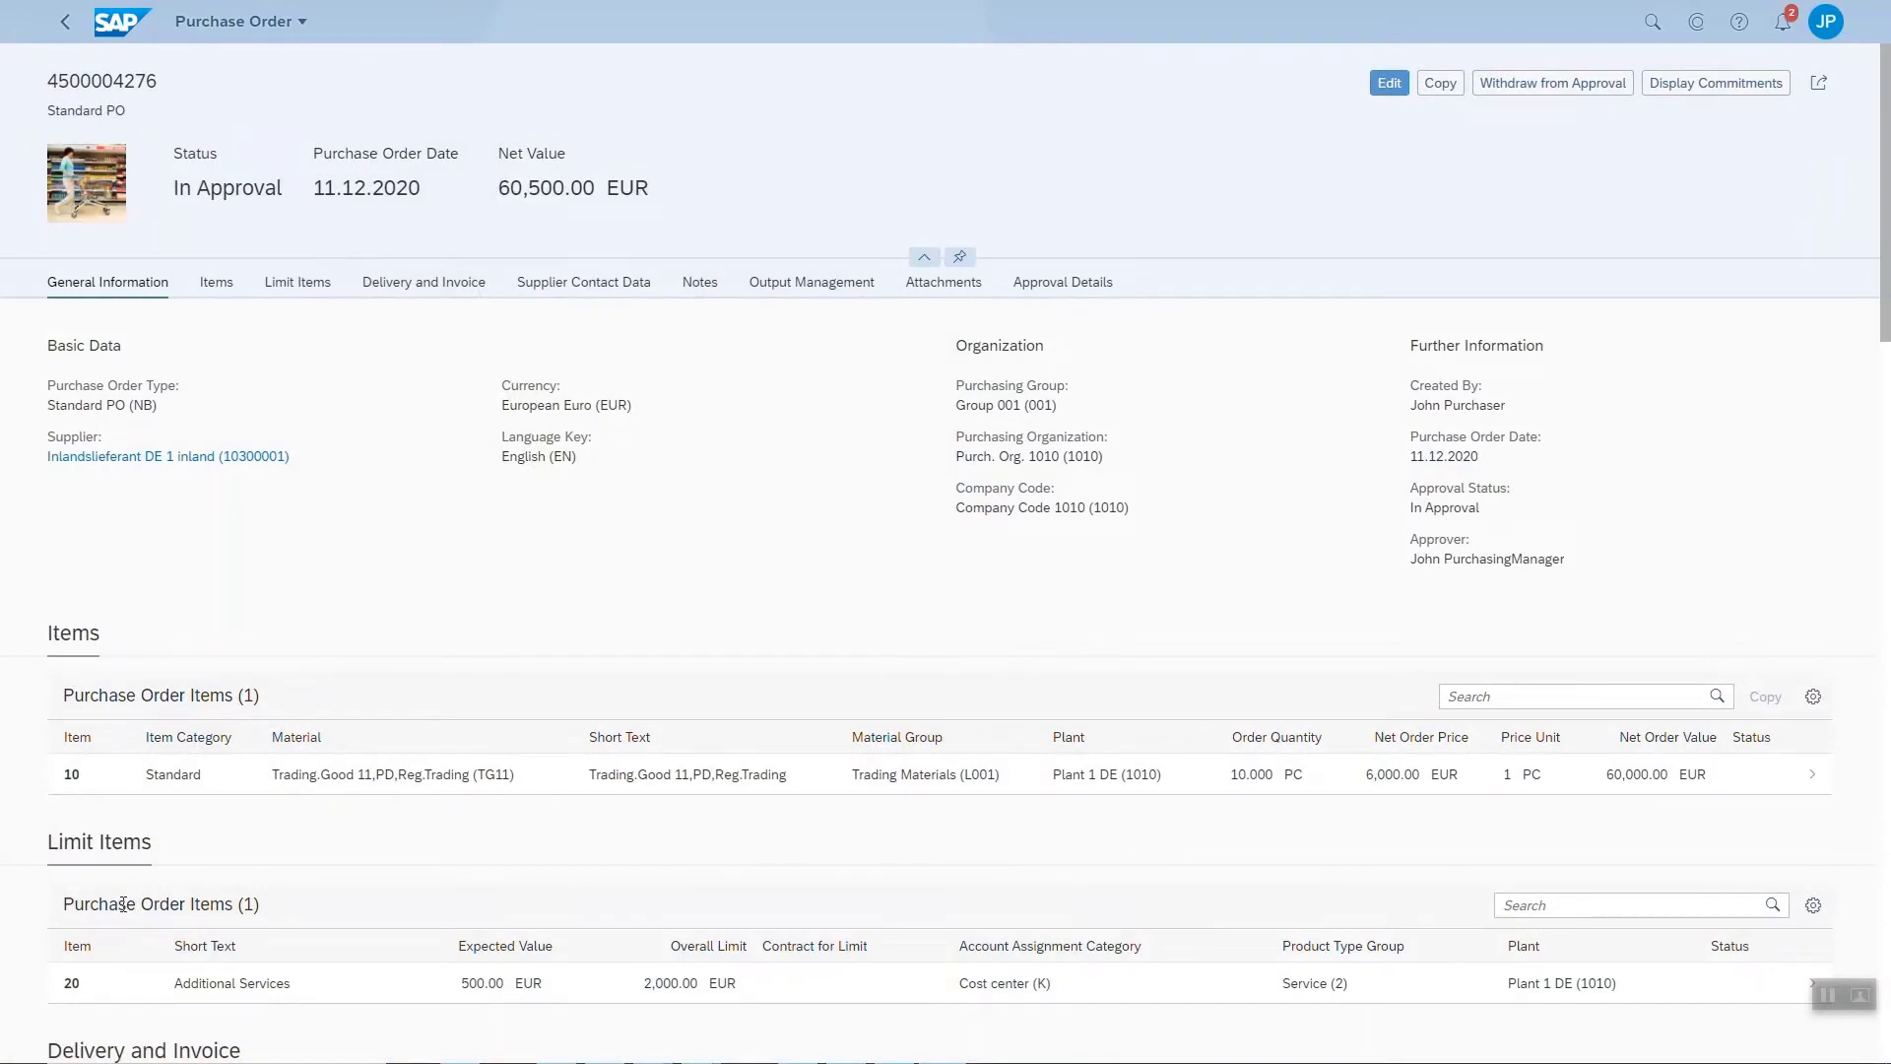
{"action": "left_click", "coordinate": [471, 776]}
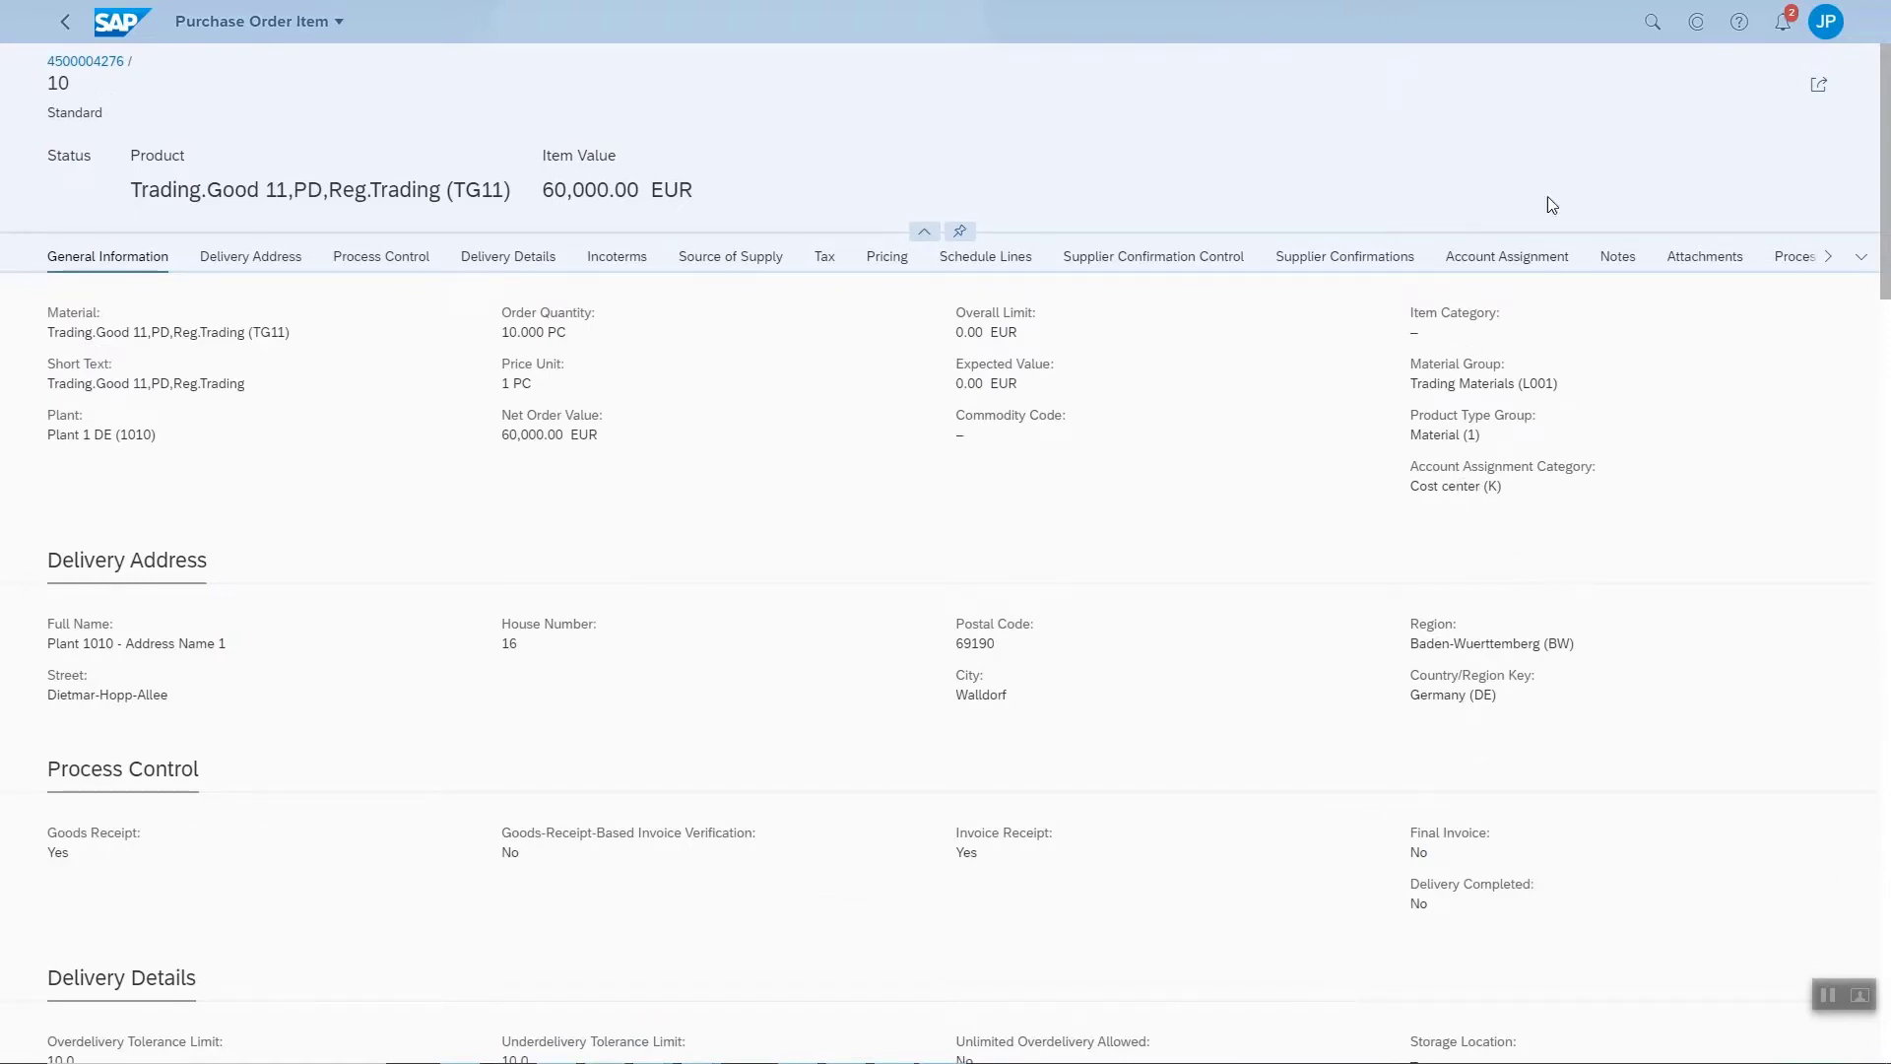
{"action": "left_click", "coordinate": [1541, 256]}
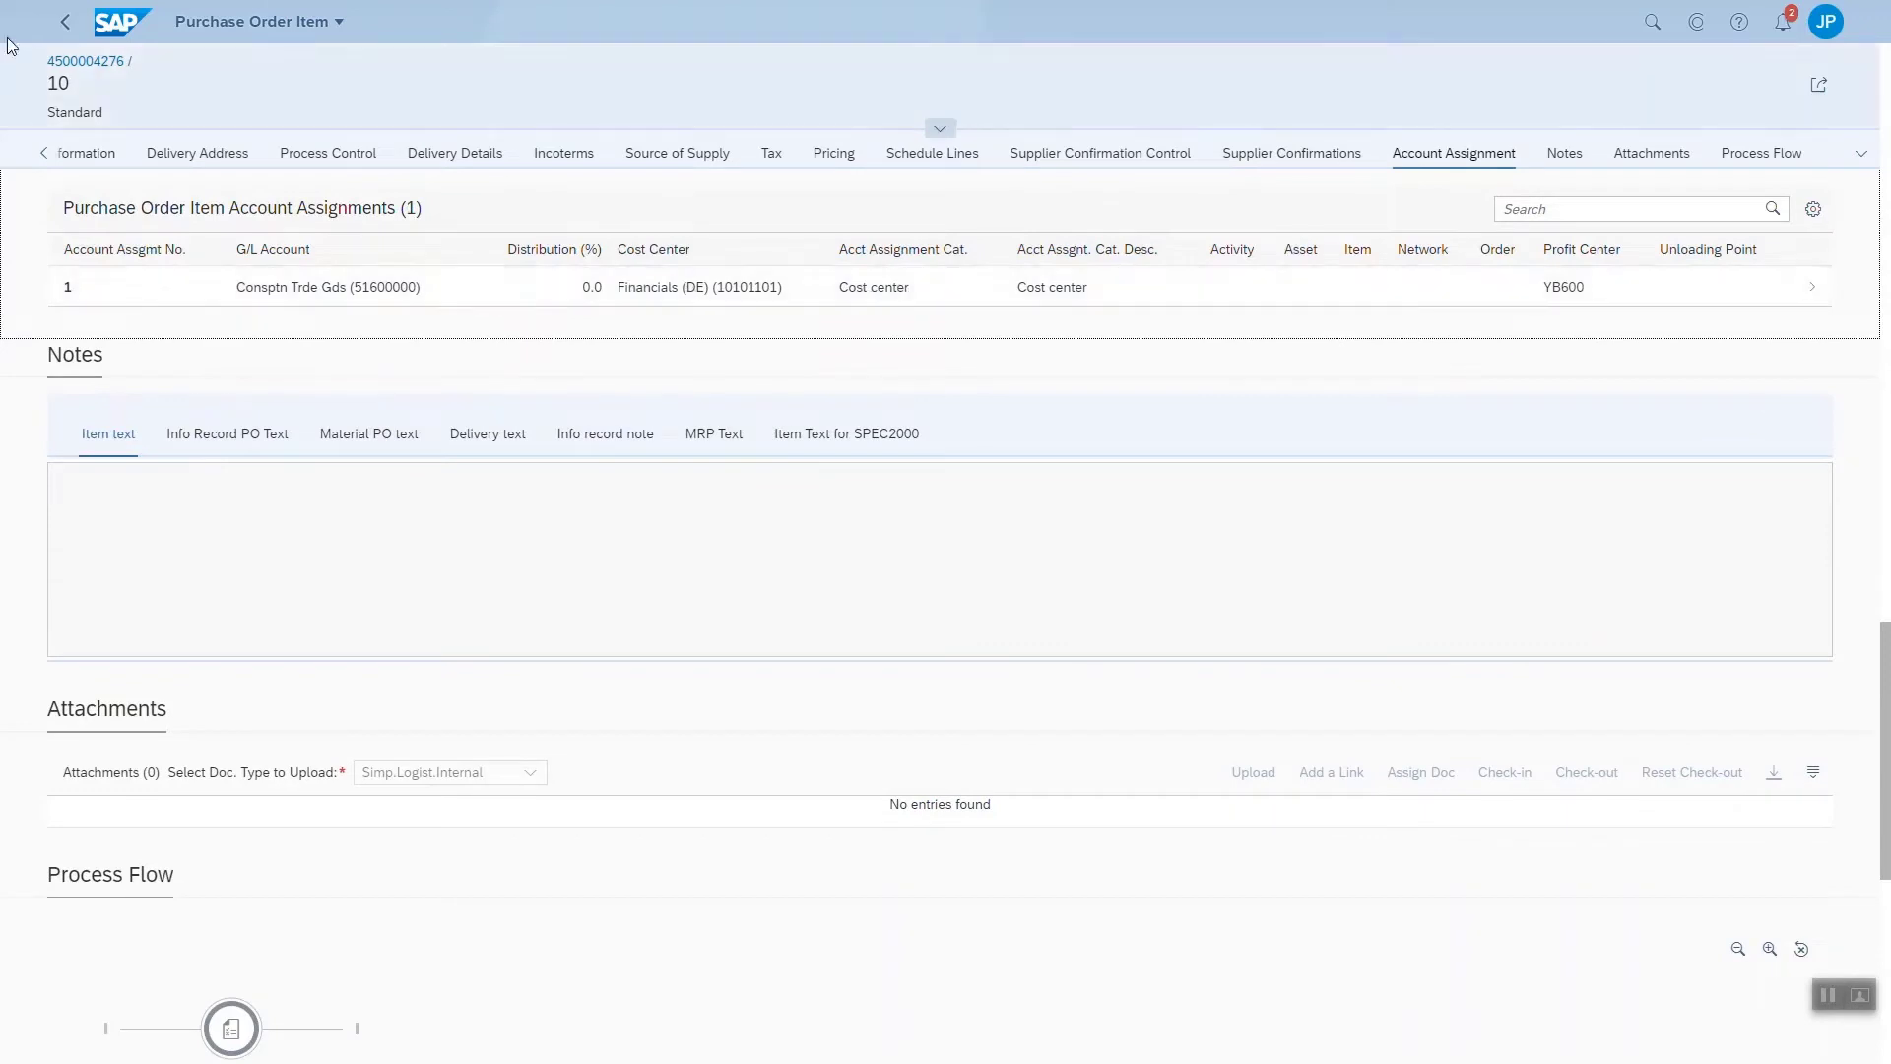
{"action": "left_click", "coordinate": [64, 23]}
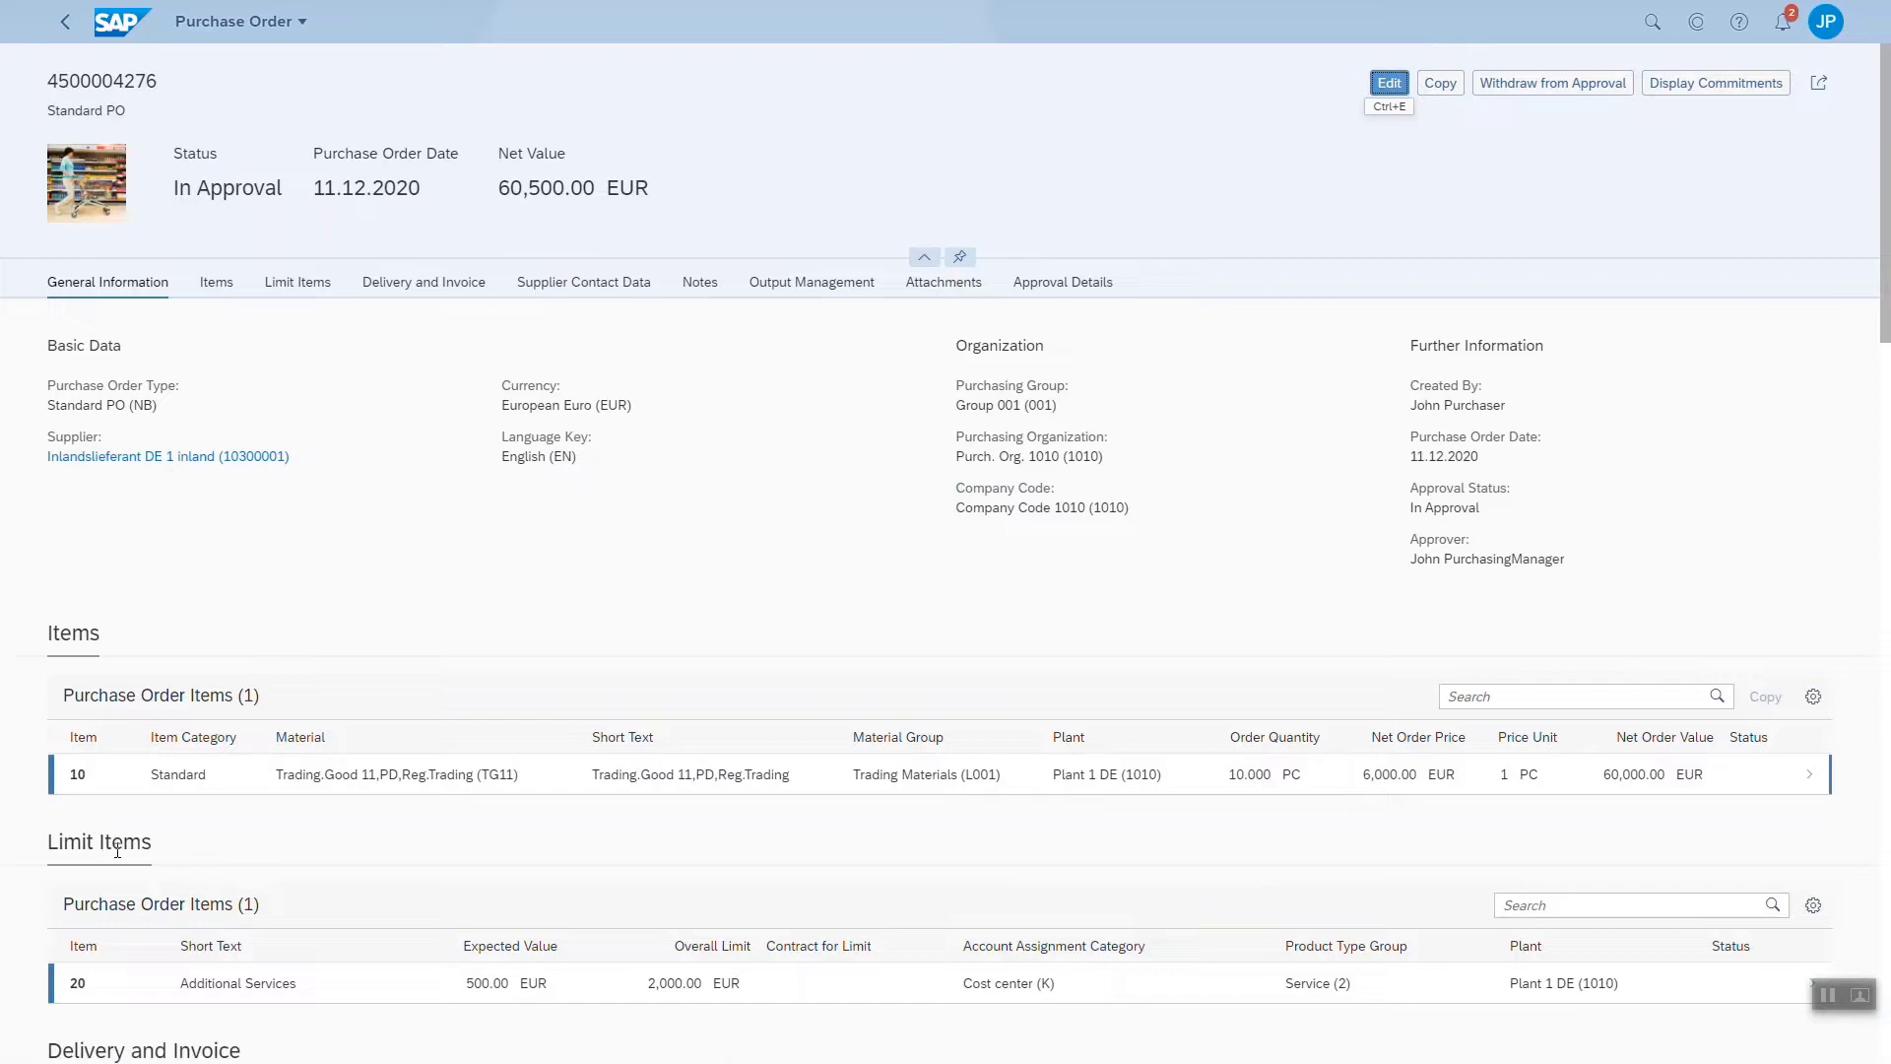
{"action": "left_click", "coordinate": [1046, 990]}
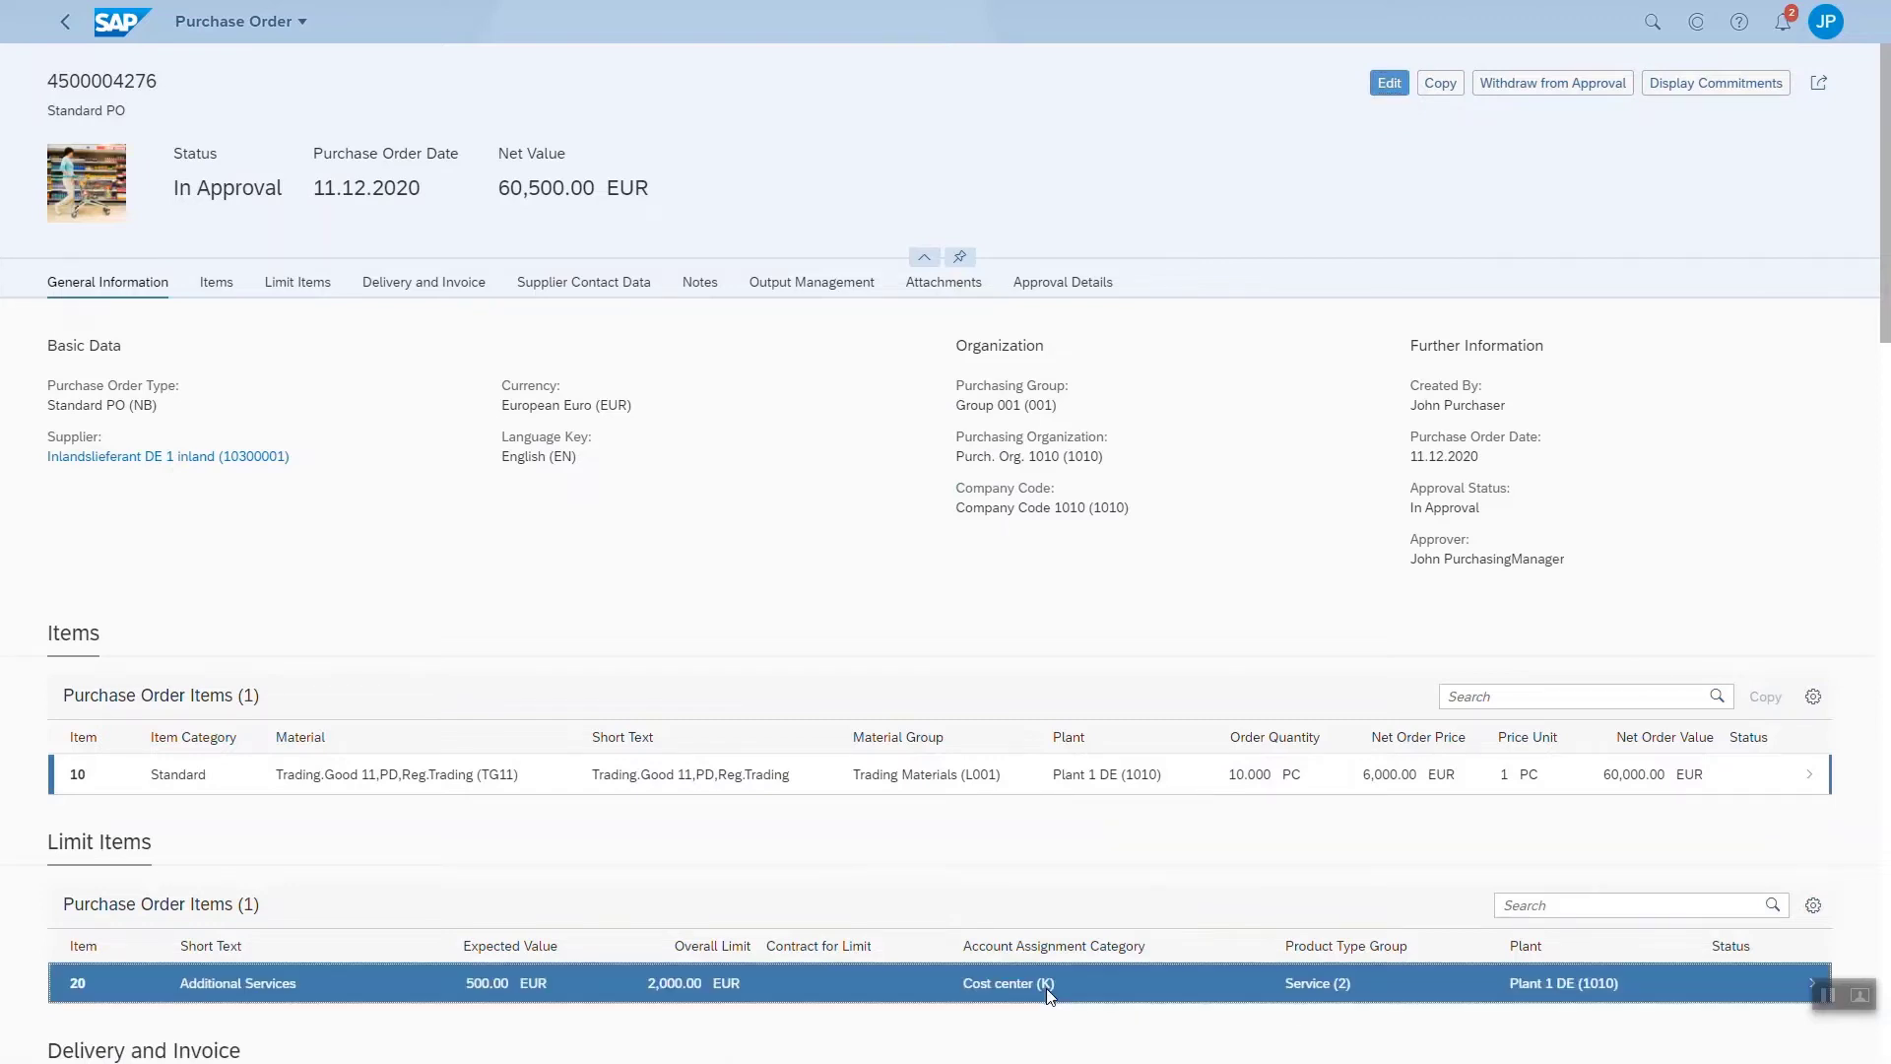
{"action": "left_click", "coordinate": [1504, 268]}
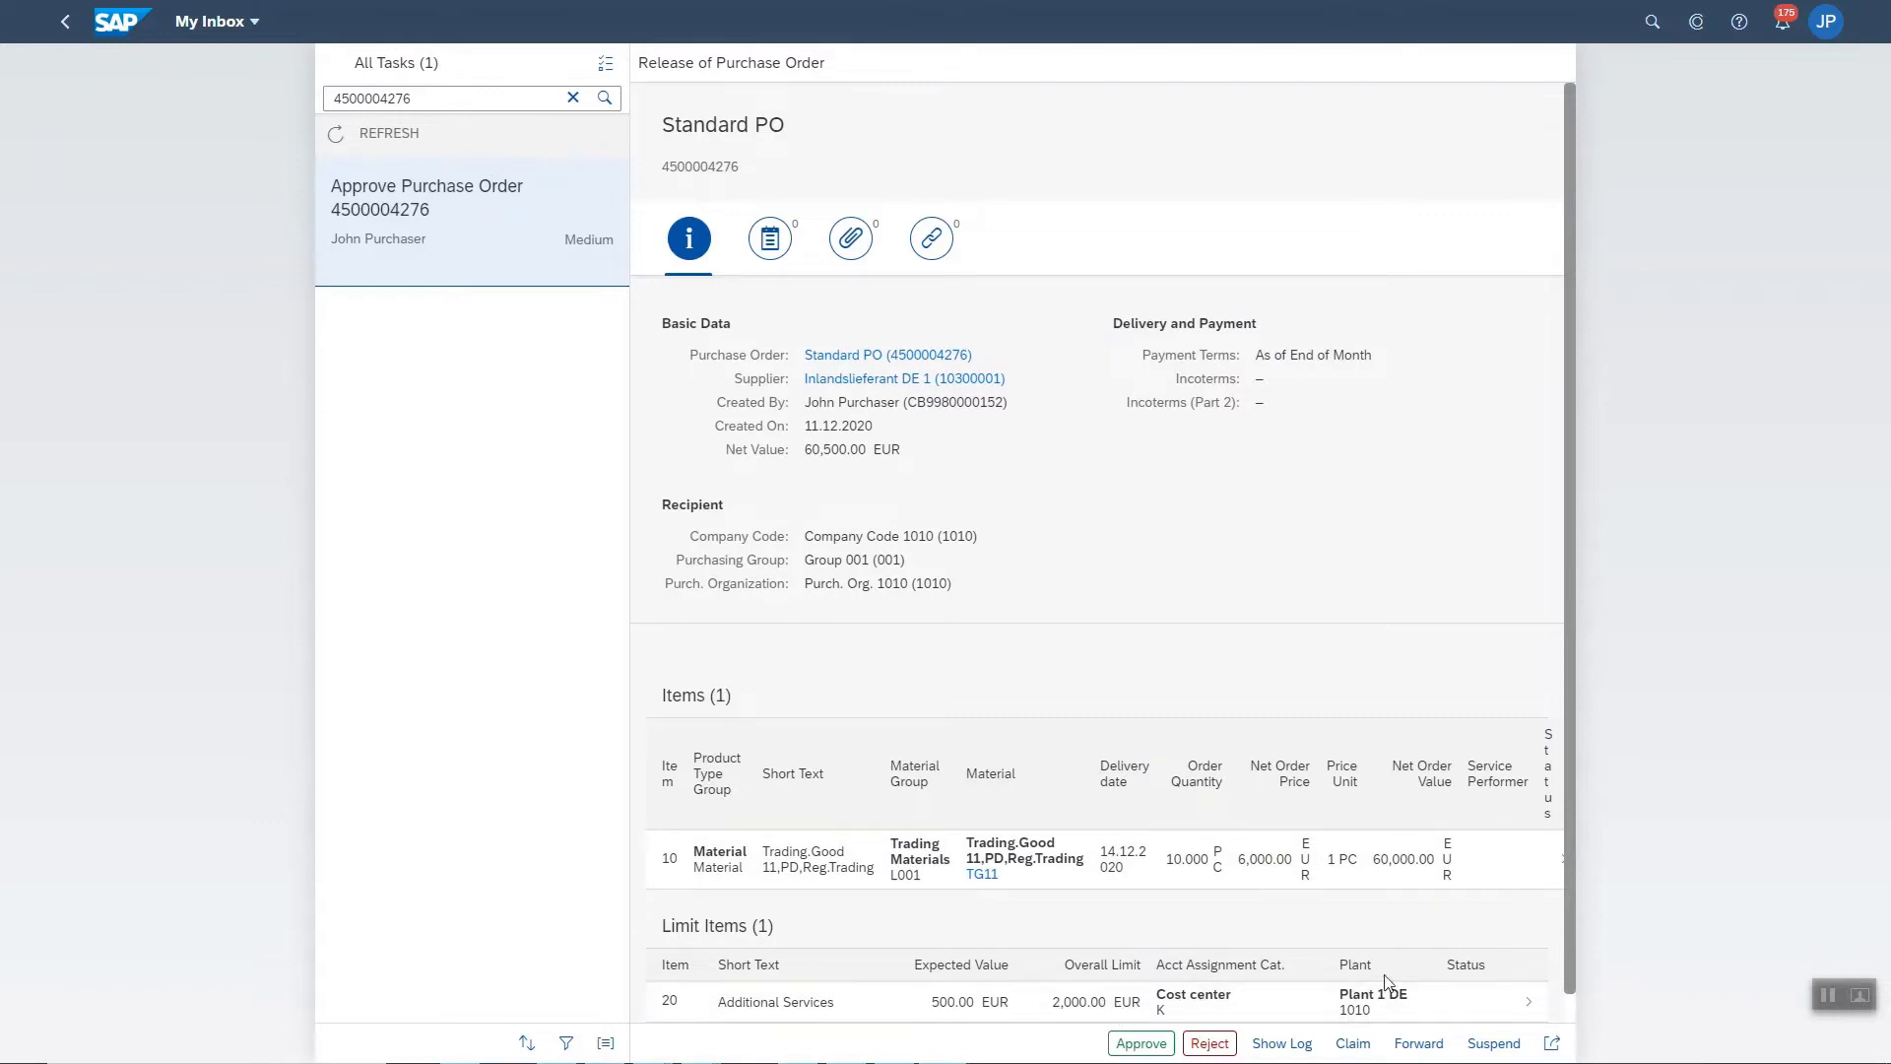
Check item 00010's account assignment and schedule line in the PO release view.
{"action": "left_click", "coordinate": [1503, 883]}
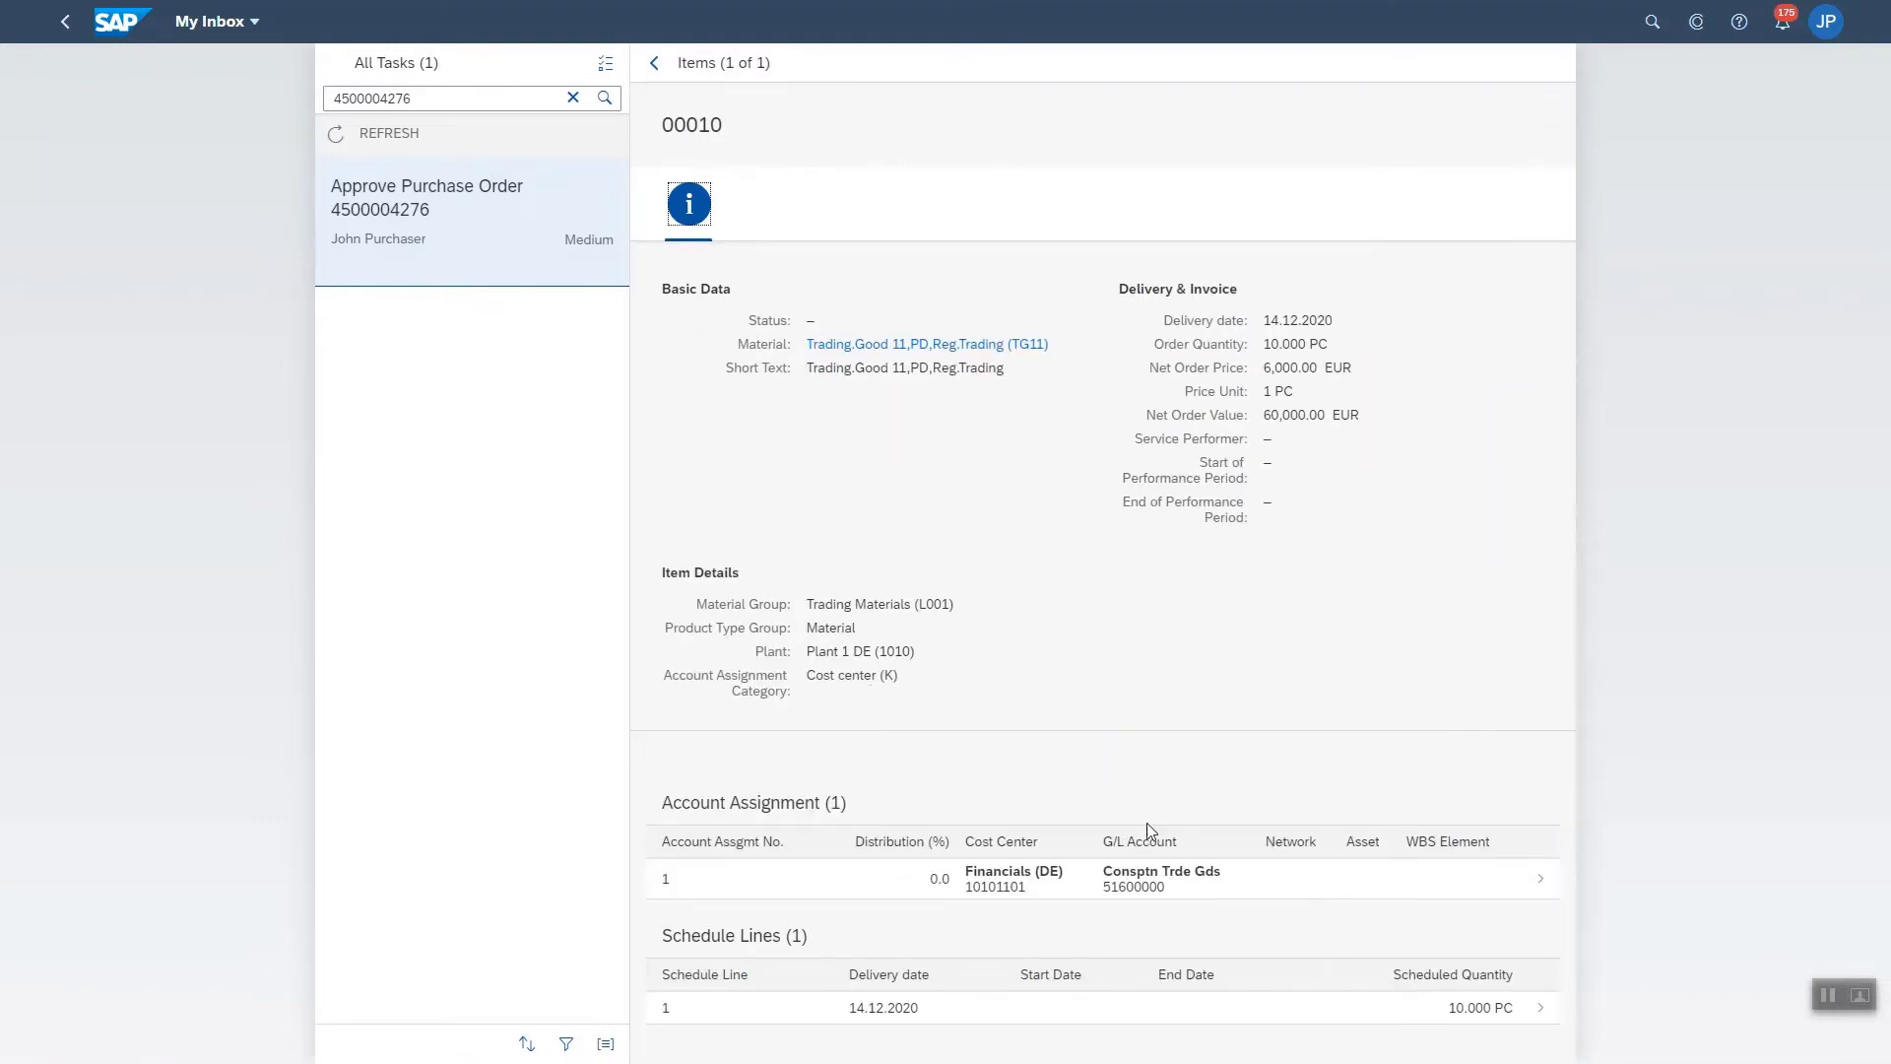
{"action": "left_click", "coordinate": [1050, 892]}
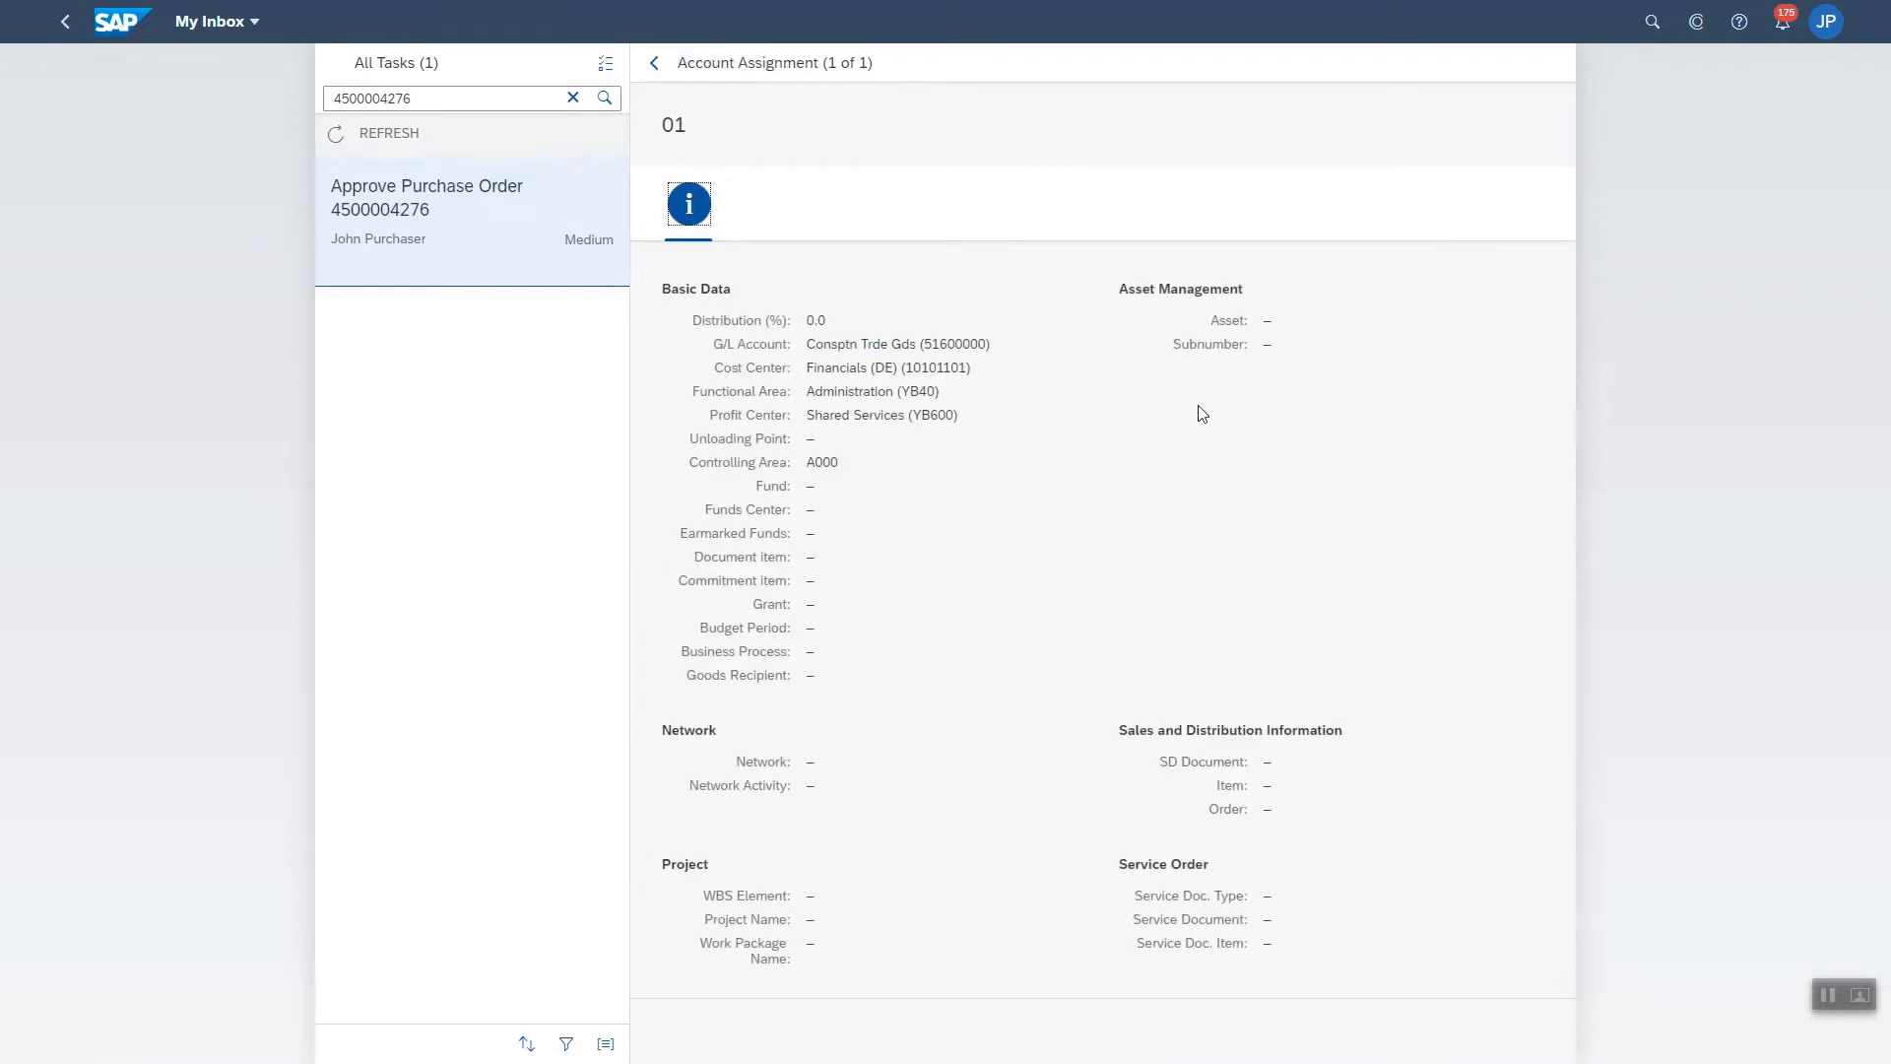
{"action": "left_click", "coordinate": [671, 74]}
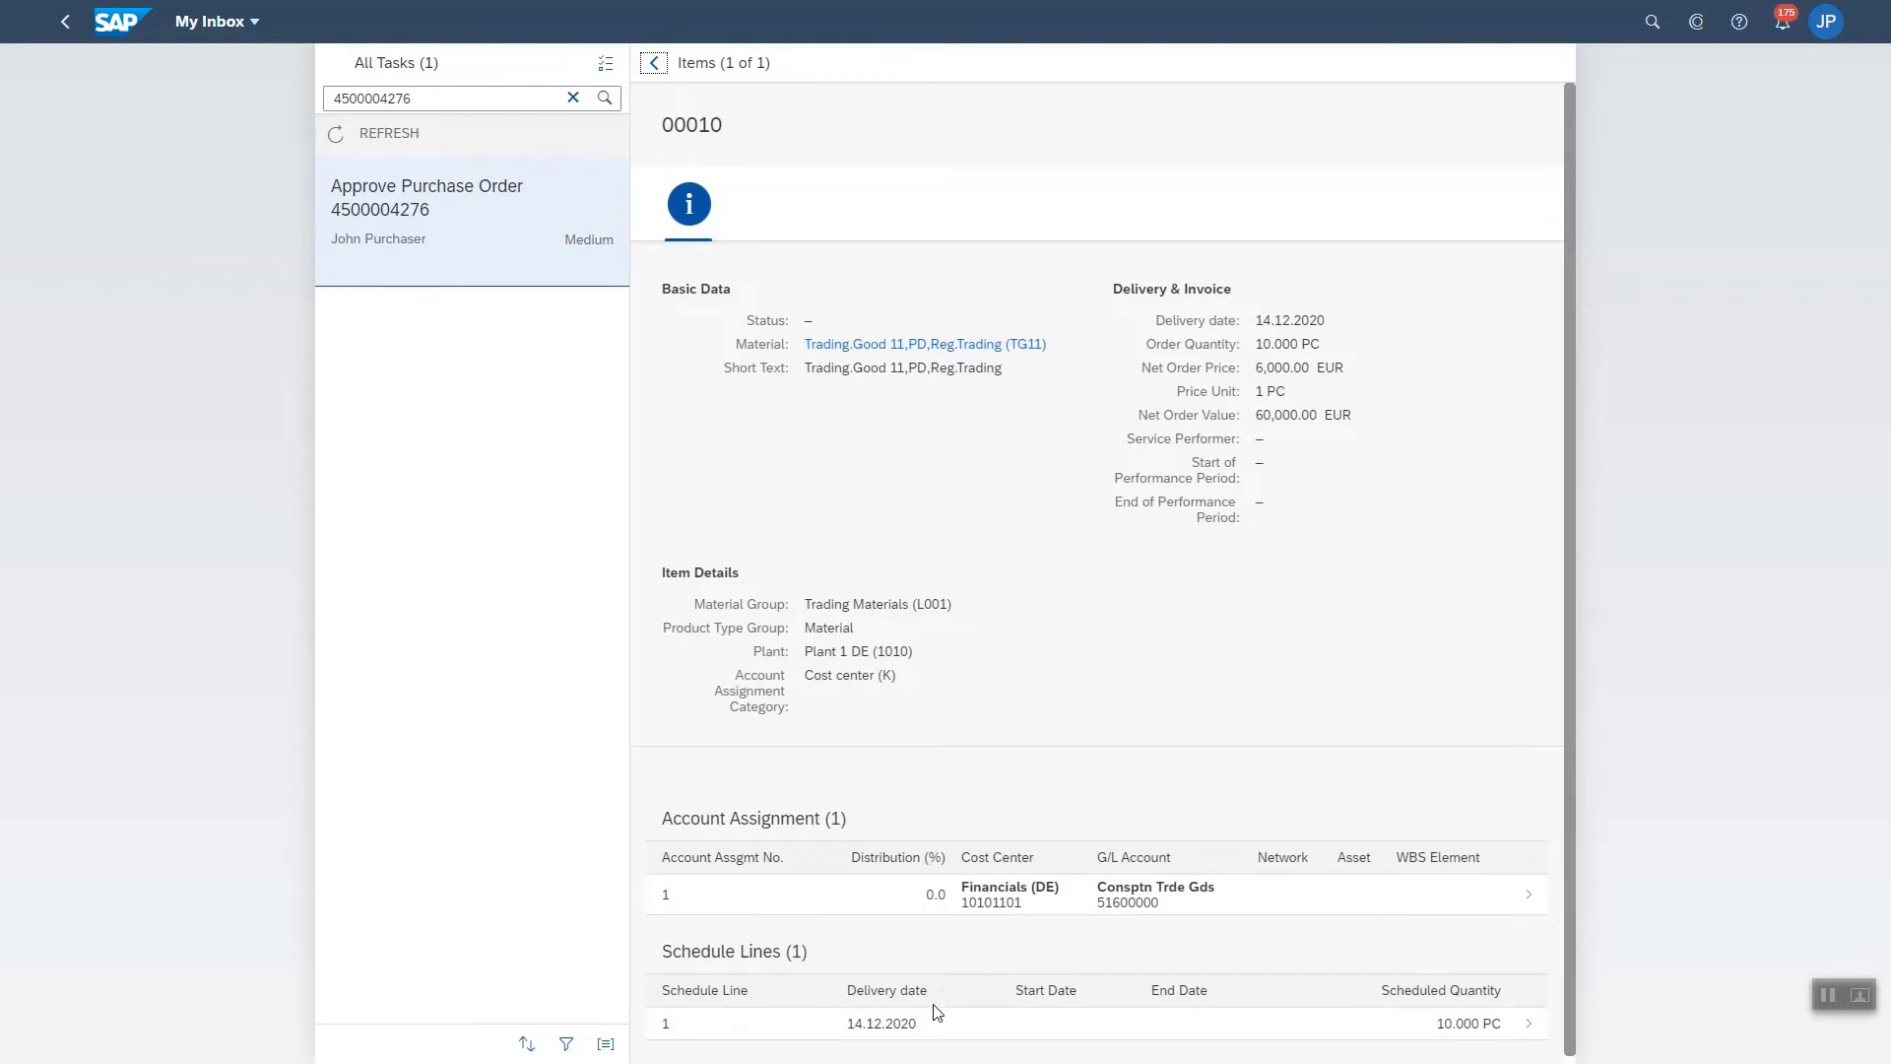
{"action": "left_click", "coordinate": [915, 1018]}
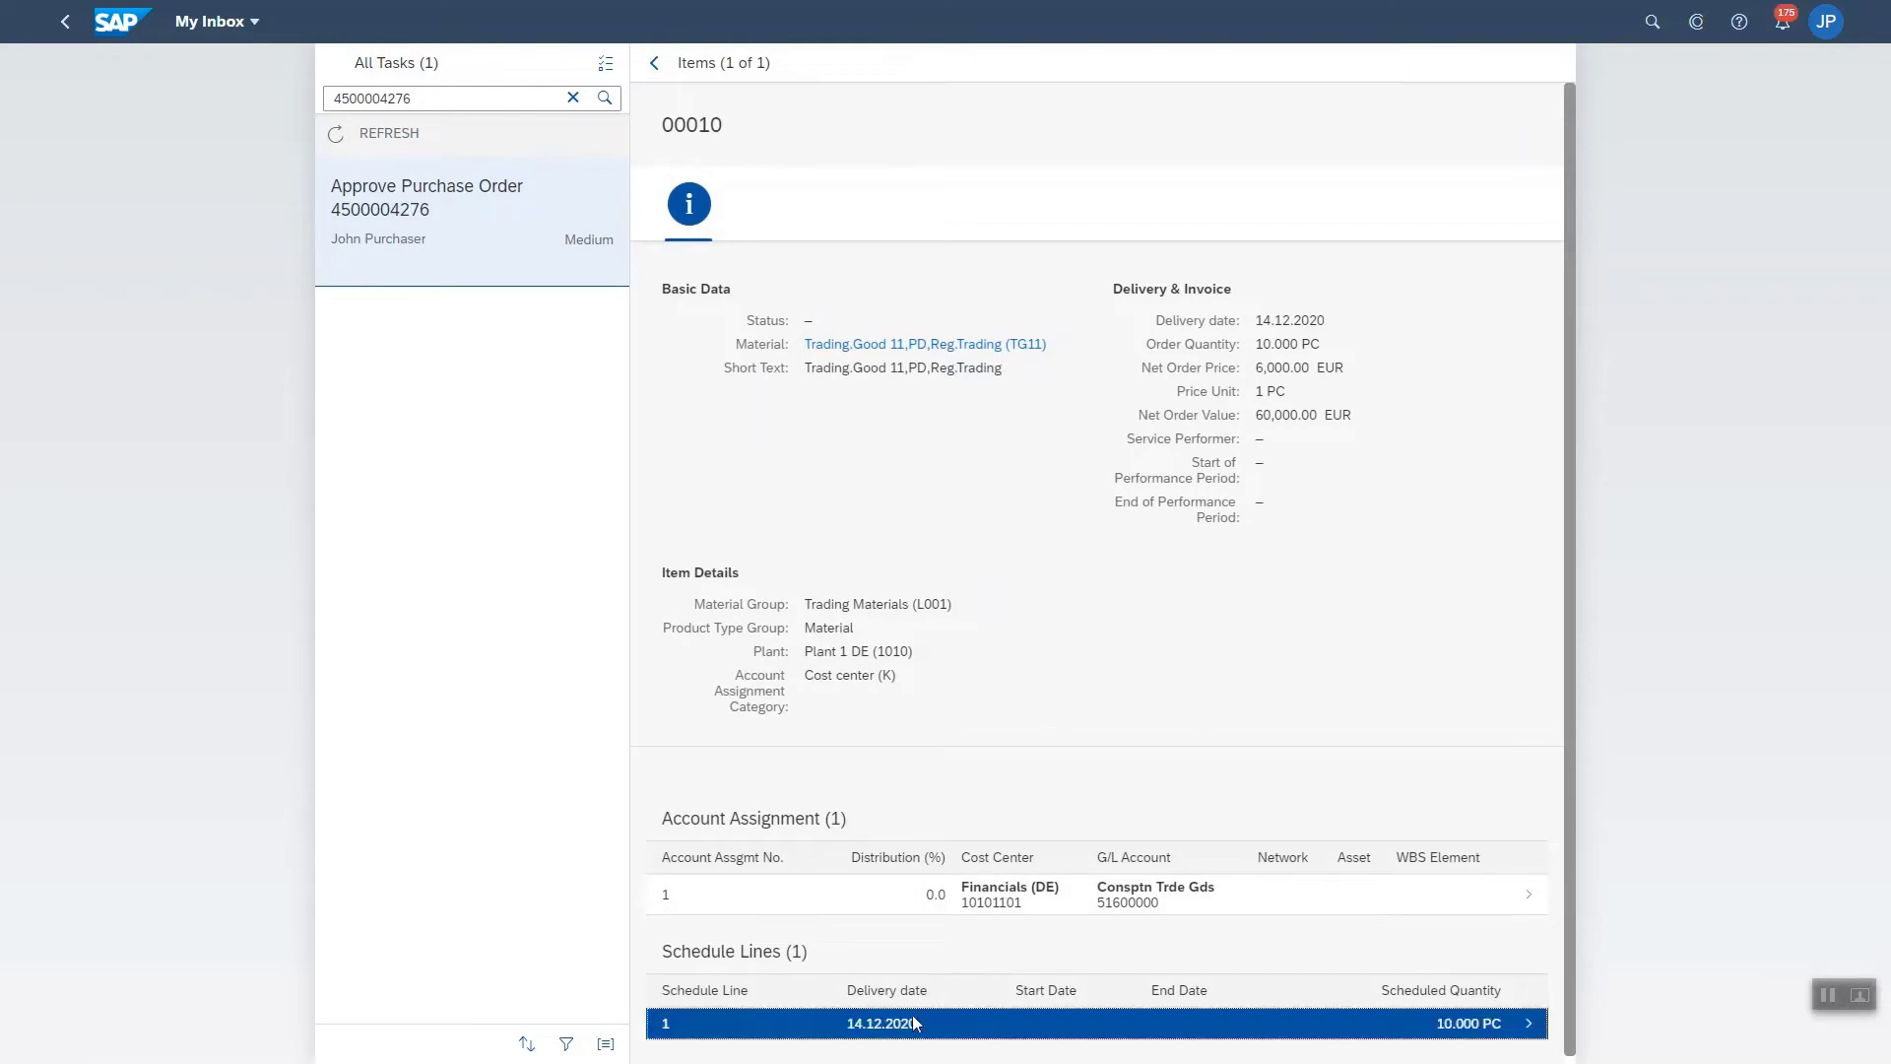
Show the account assignment details of the Additional Services limit item.
{"action": "left_click", "coordinate": [653, 62]}
{"action": "left_click", "coordinate": [653, 62]}
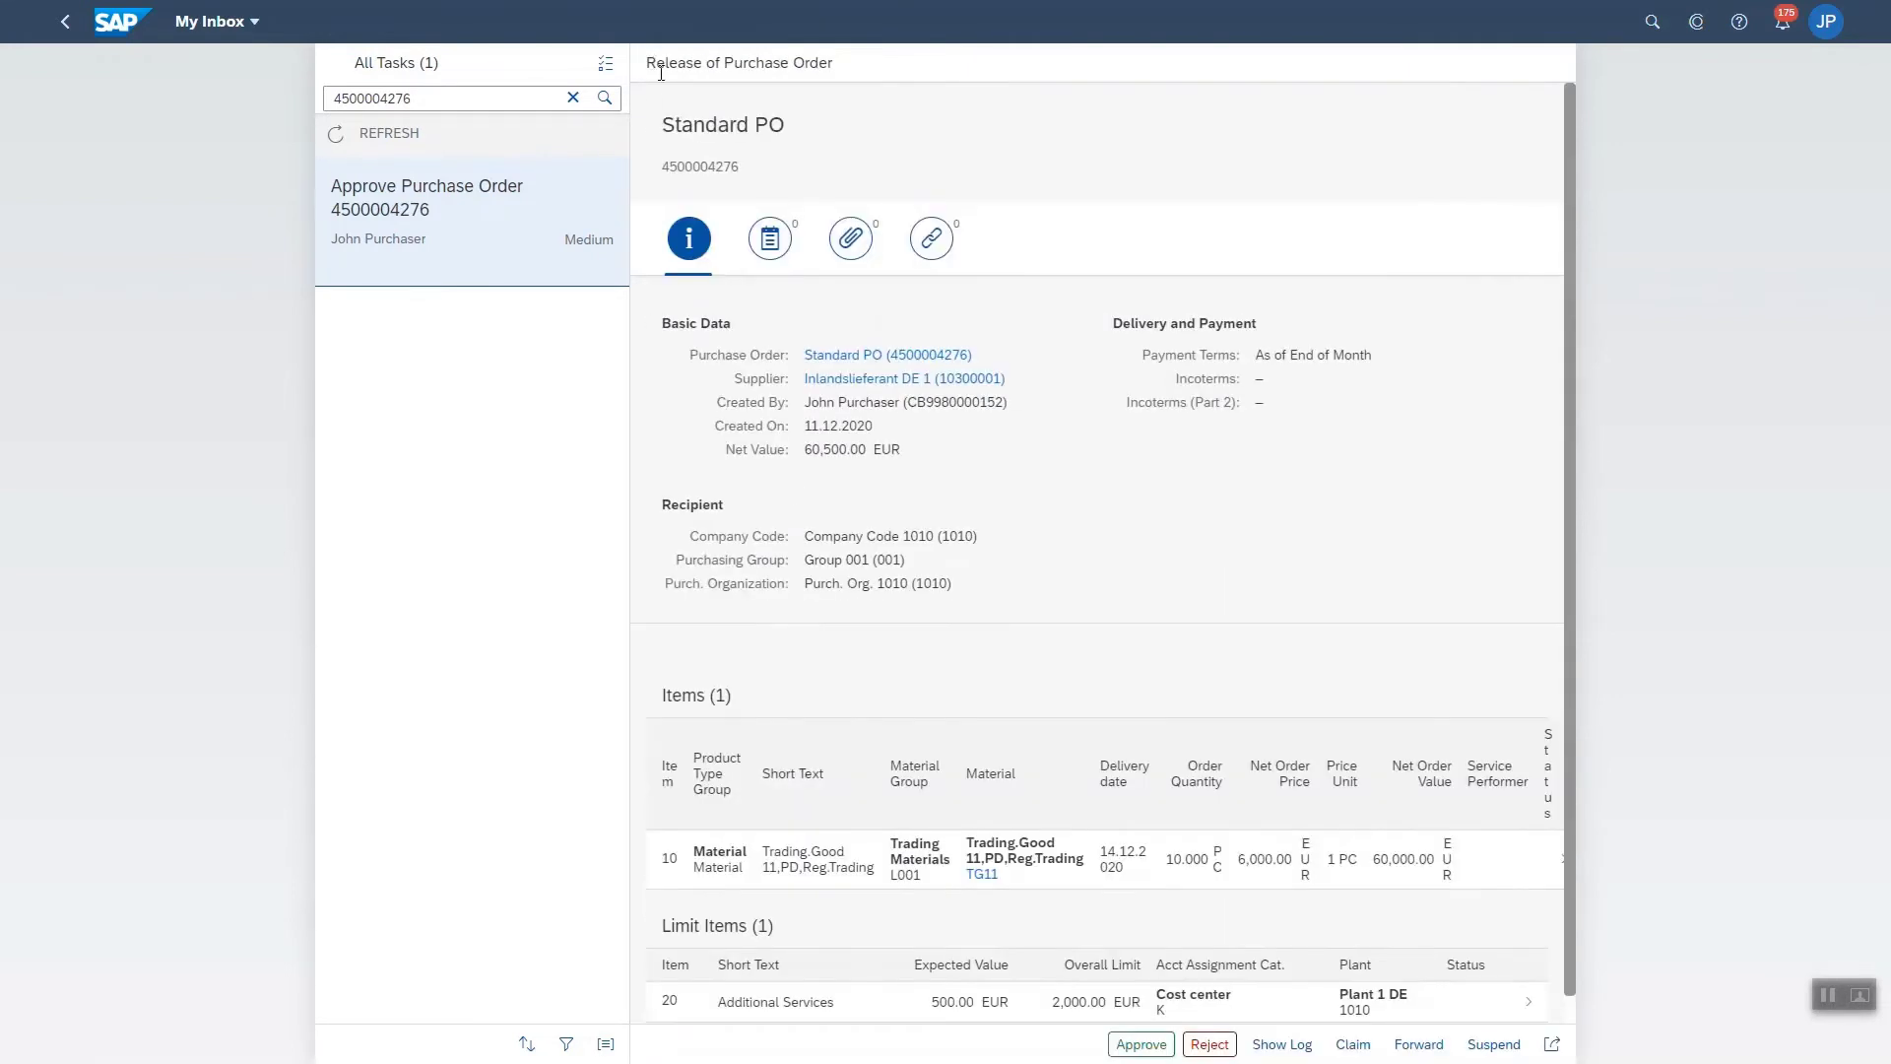
{"action": "left_click", "coordinate": [1243, 1015]}
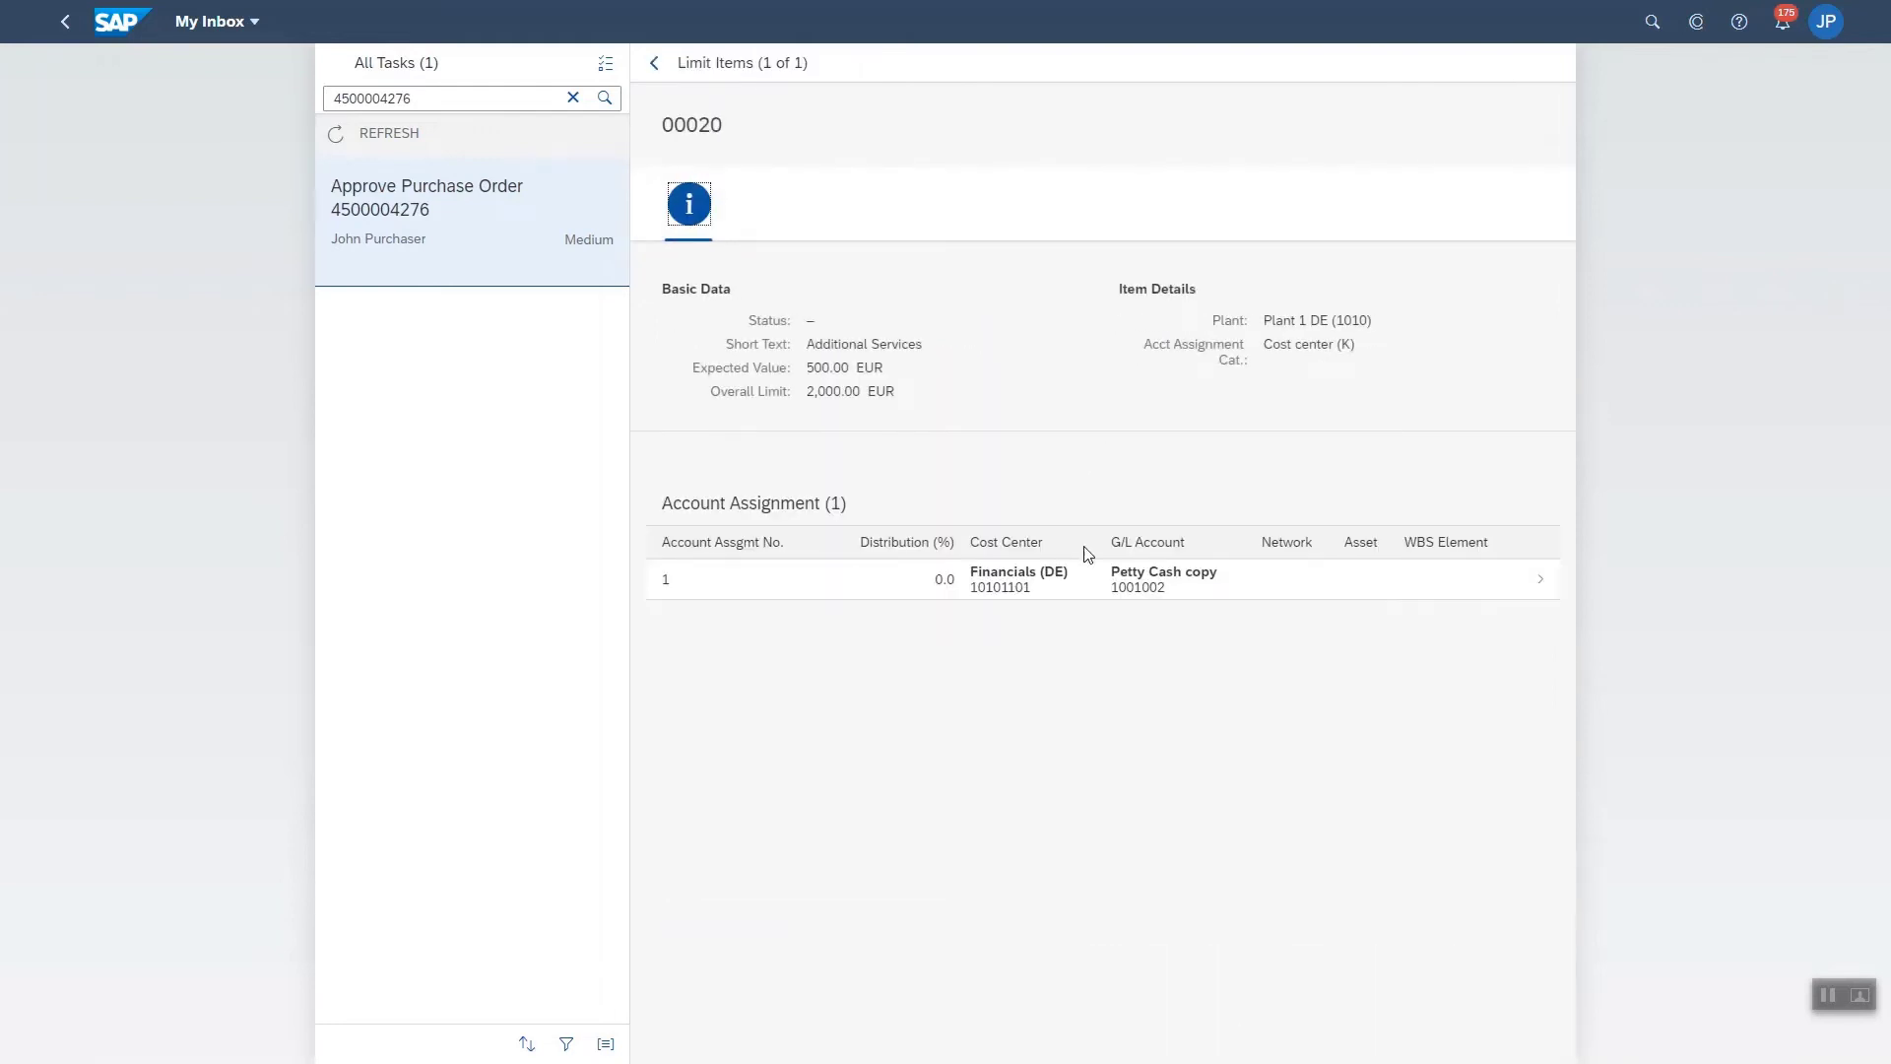
{"action": "left_click", "coordinate": [1064, 591]}
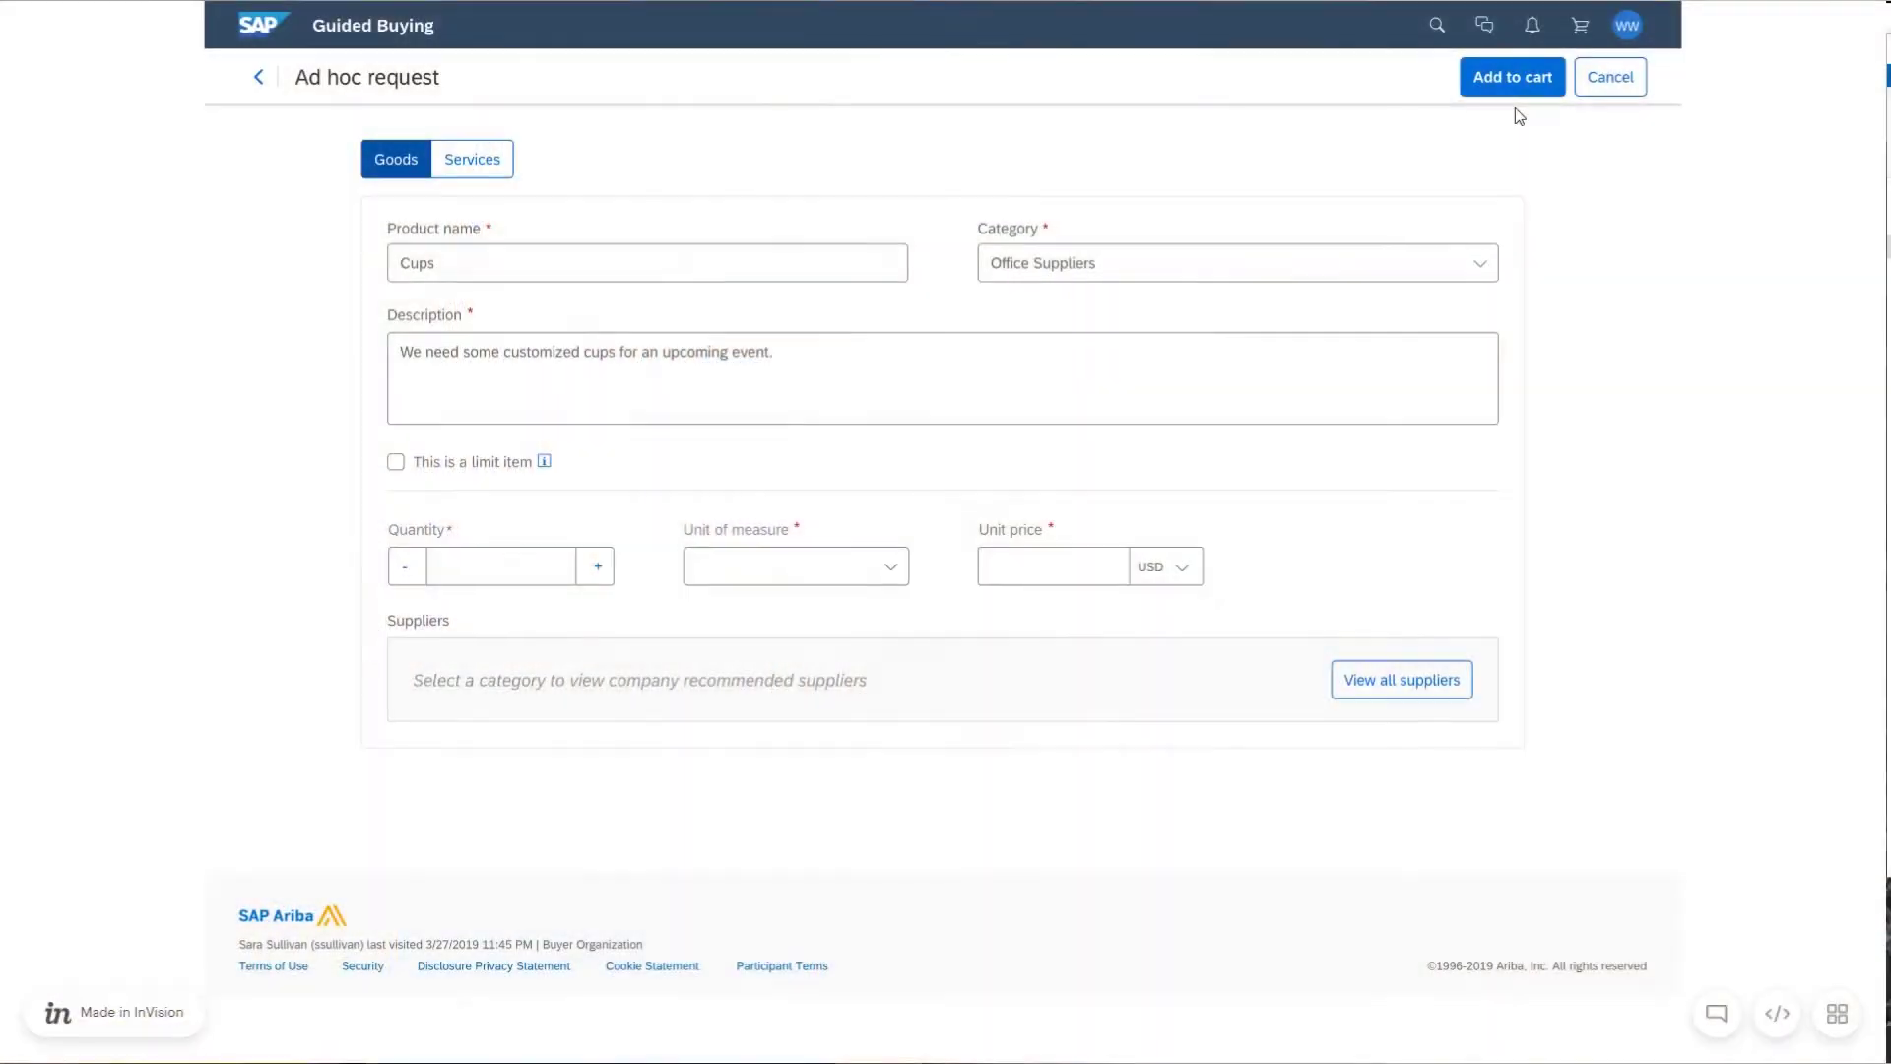
Add Cups and the Office cleaning service to the cart as limit items.
{"action": "left_click", "coordinate": [397, 463]}
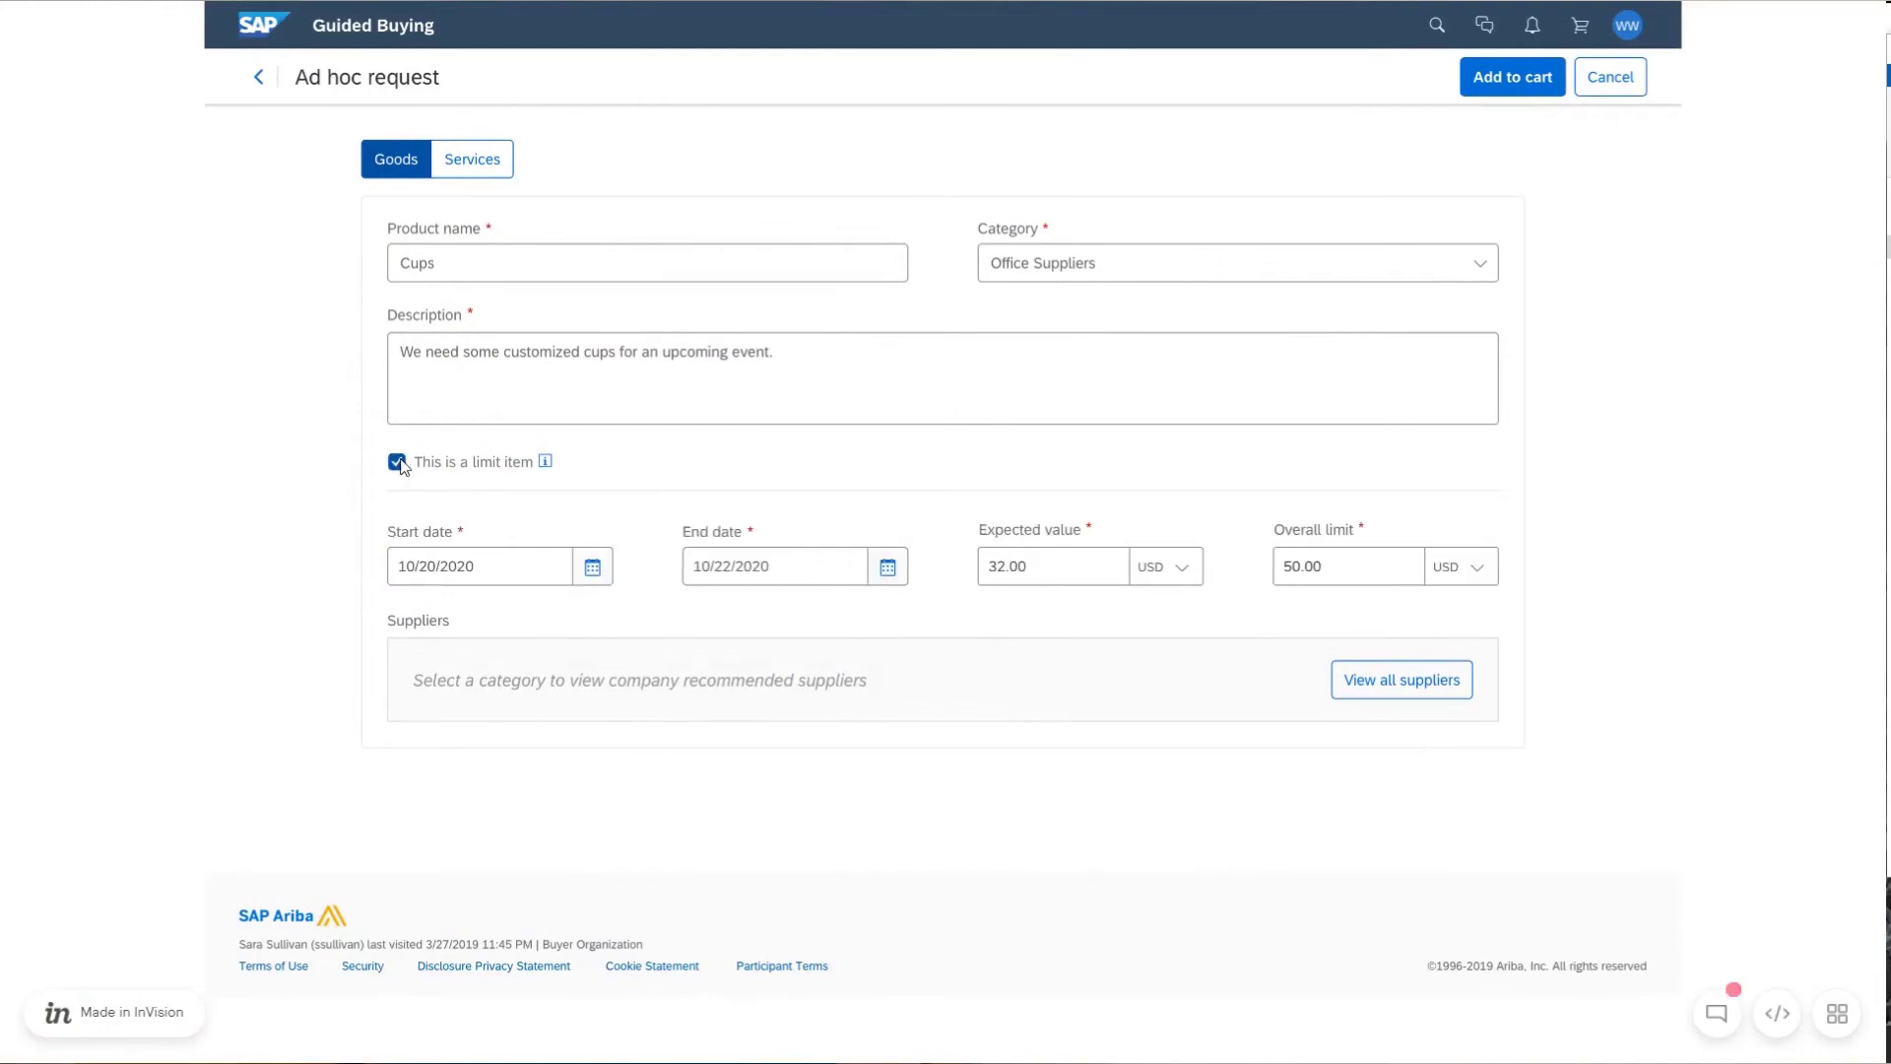
{"action": "left_click", "coordinate": [1515, 88]}
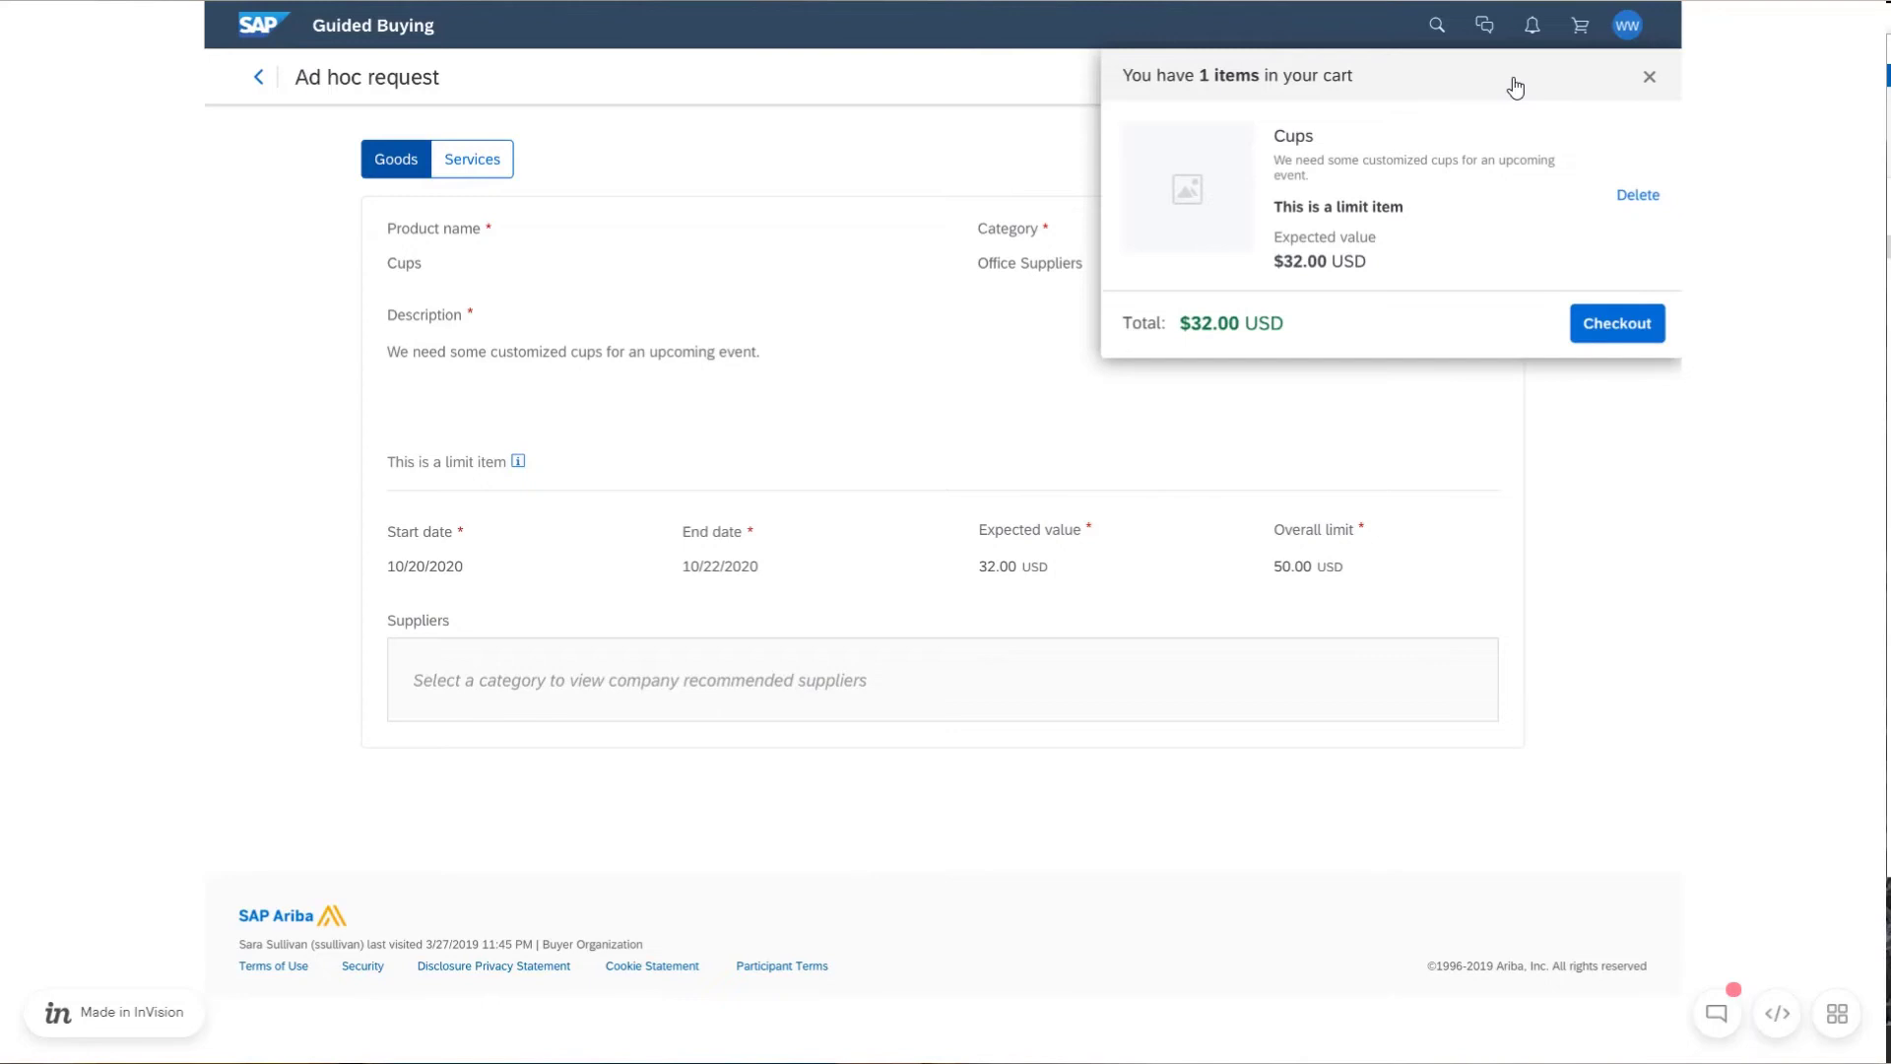
{"action": "left_click", "coordinate": [473, 166]}
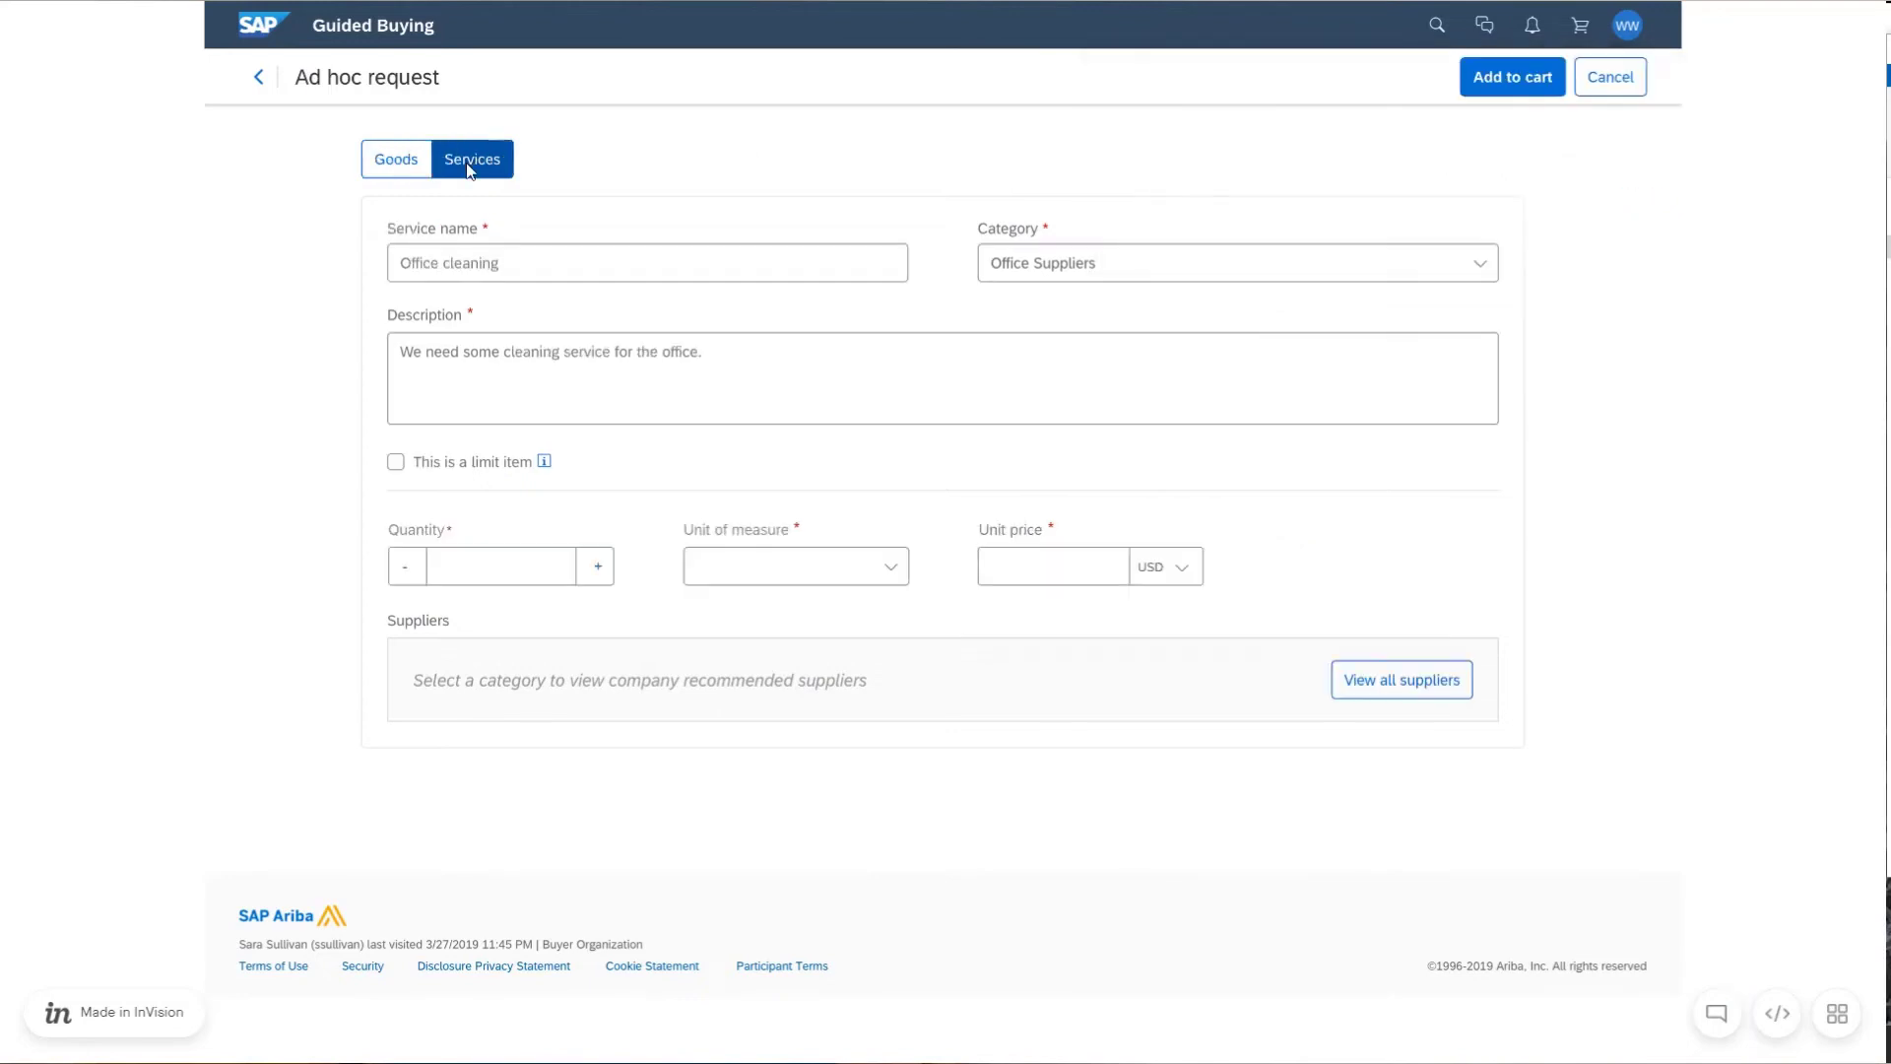
{"action": "left_click", "coordinate": [397, 463]}
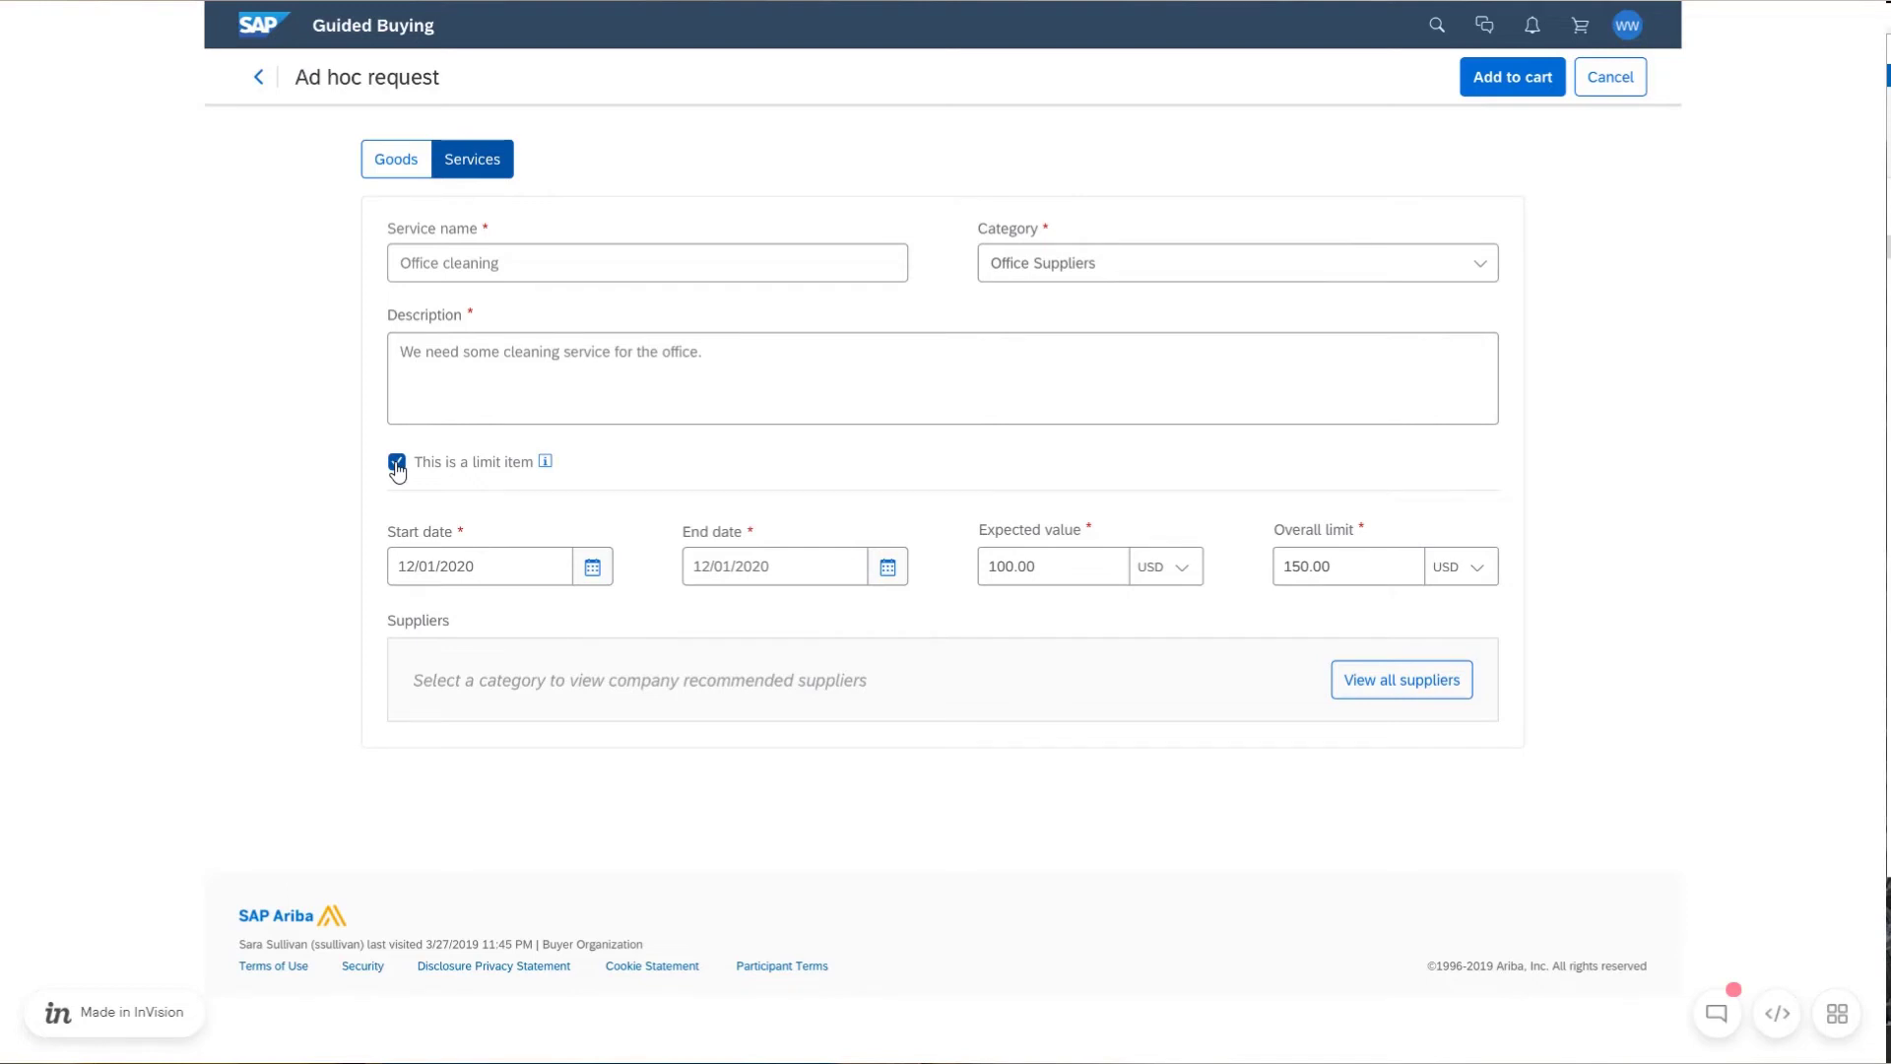
{"action": "left_click", "coordinate": [1505, 83]}
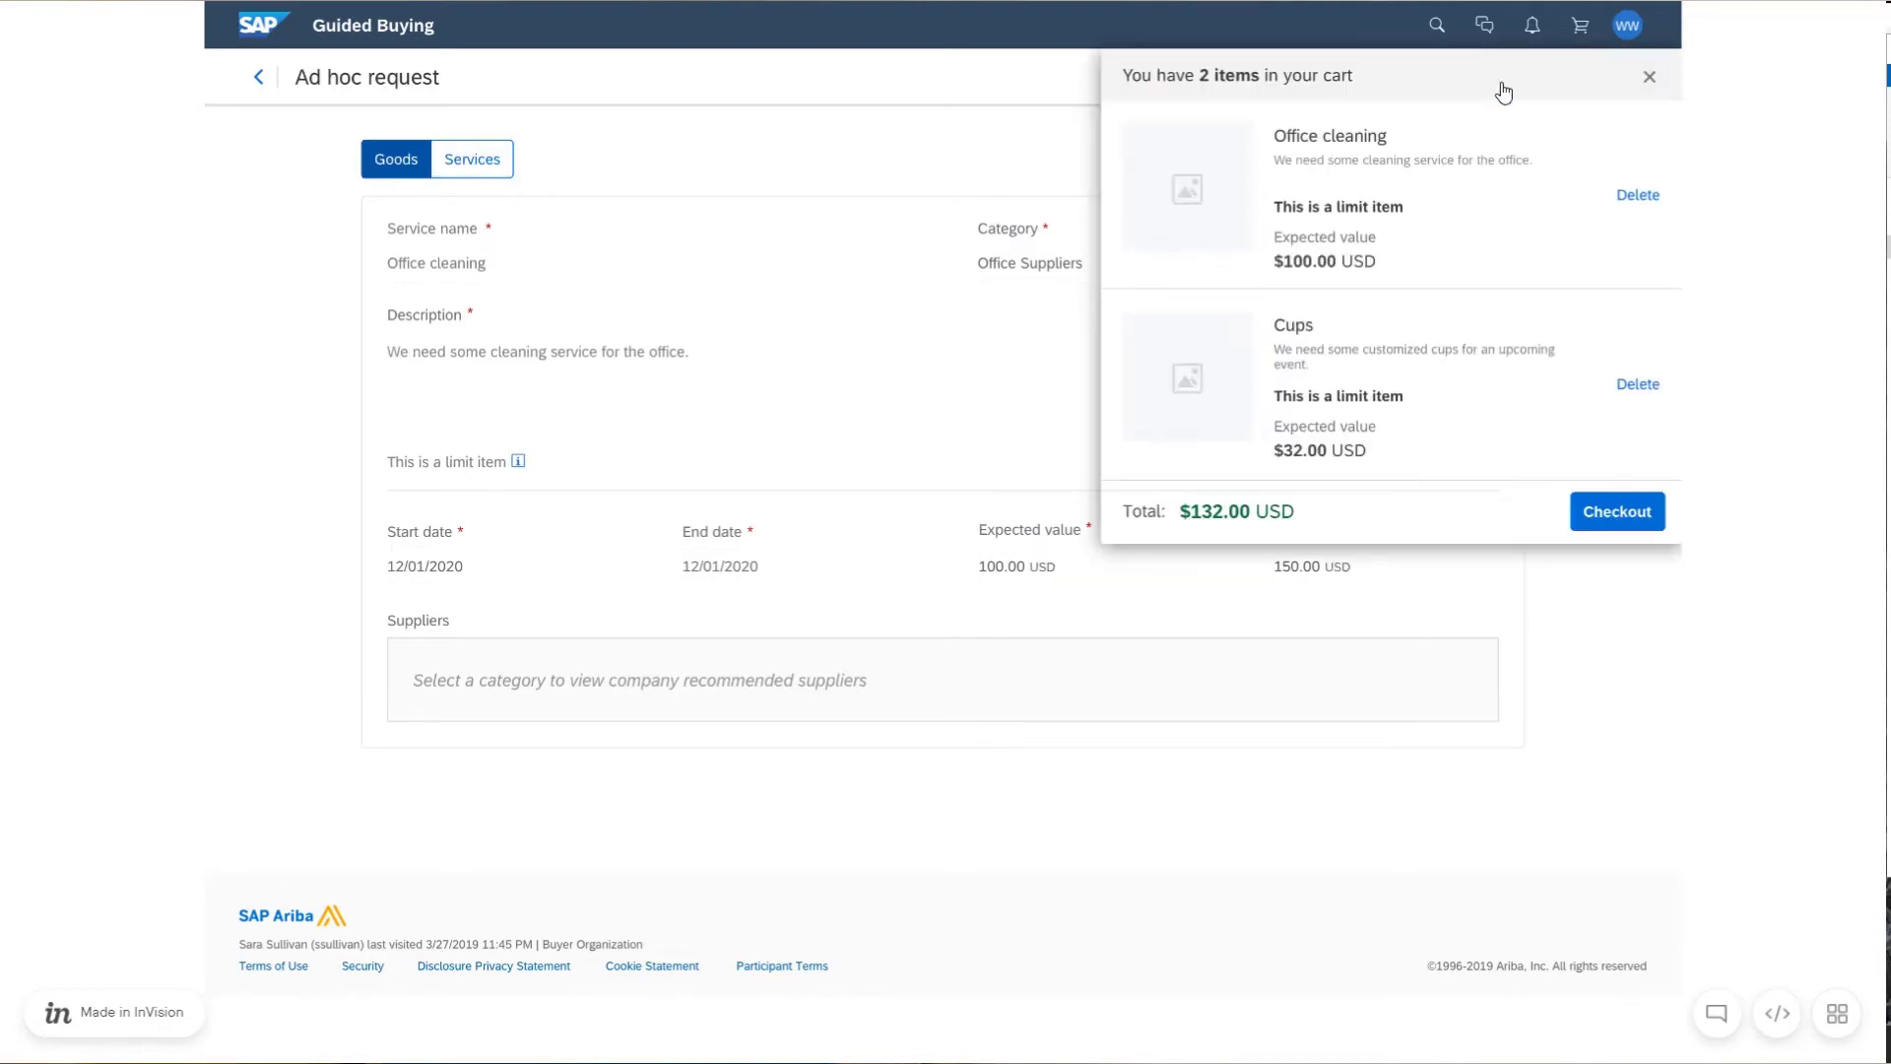
Add Kemps milk to the cart as a limit item and proceed to checkout.
{"action": "left_click", "coordinate": [1429, 426]}
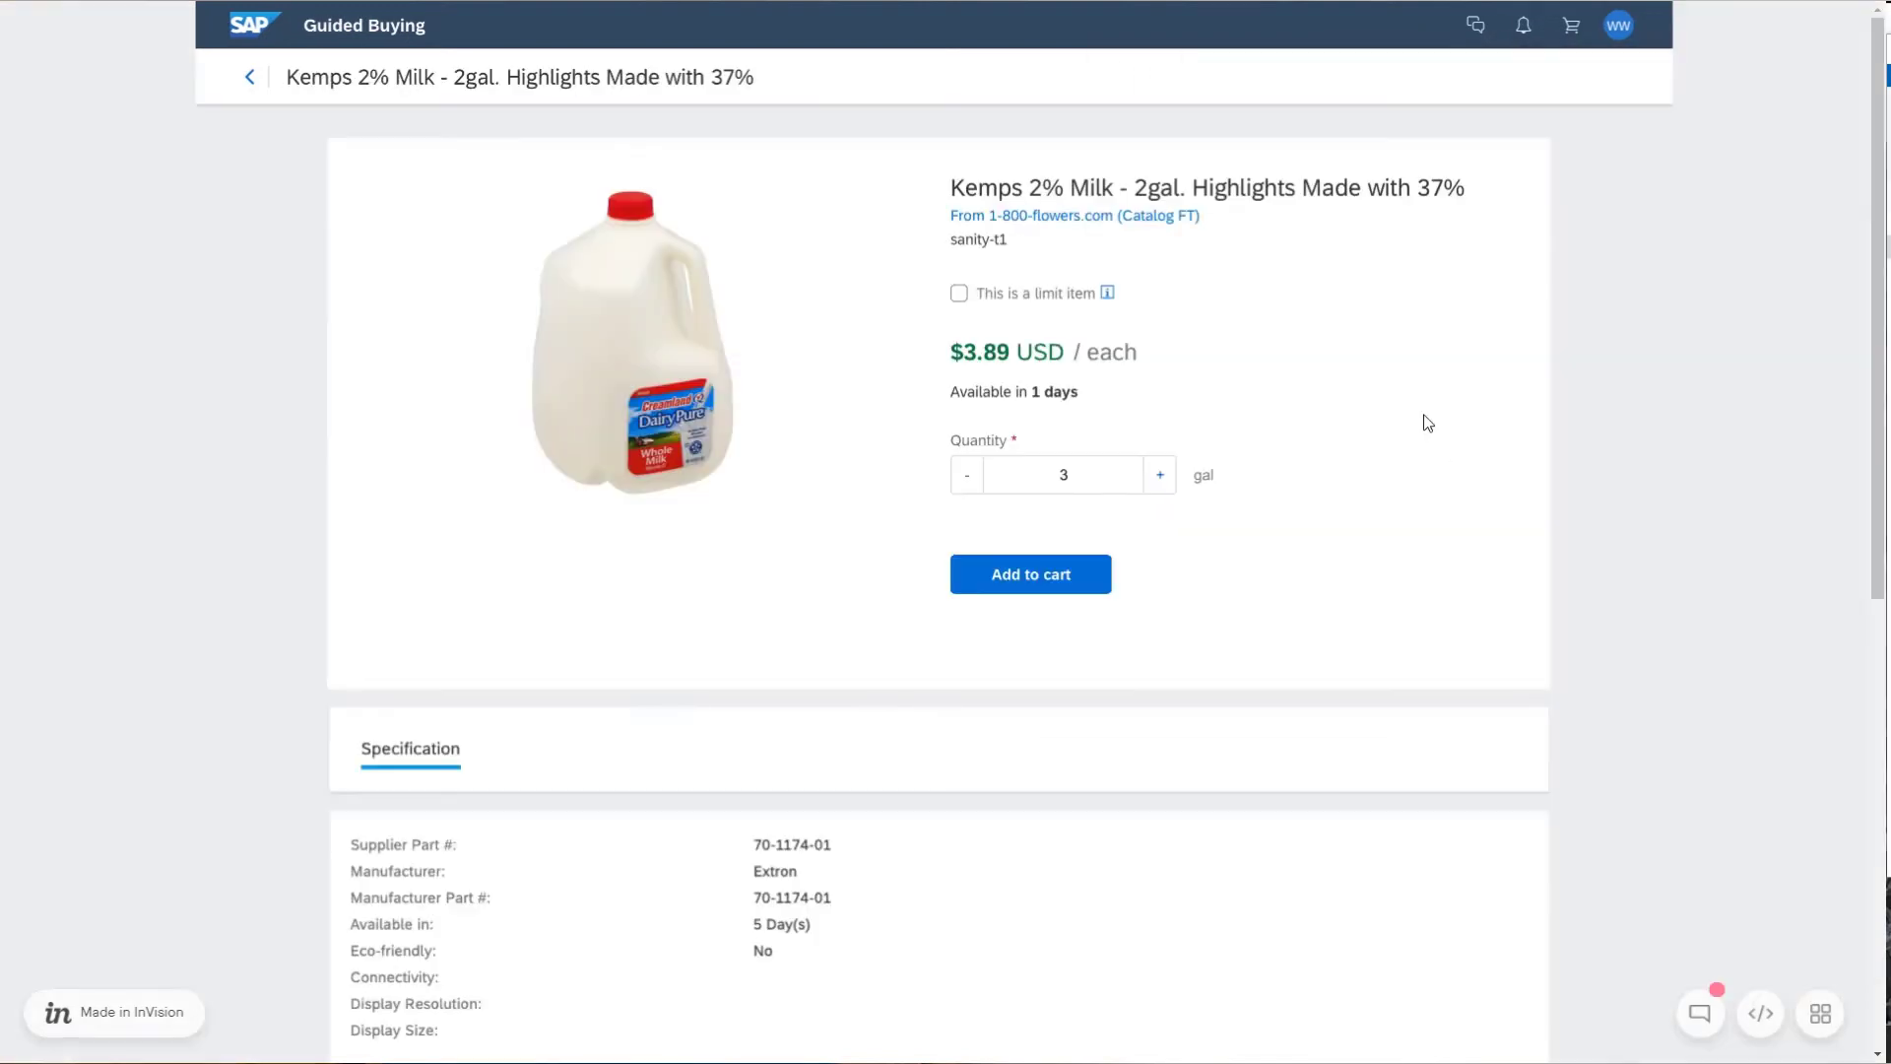
{"action": "left_click", "coordinate": [959, 295]}
{"action": "left_click", "coordinate": [1036, 588]}
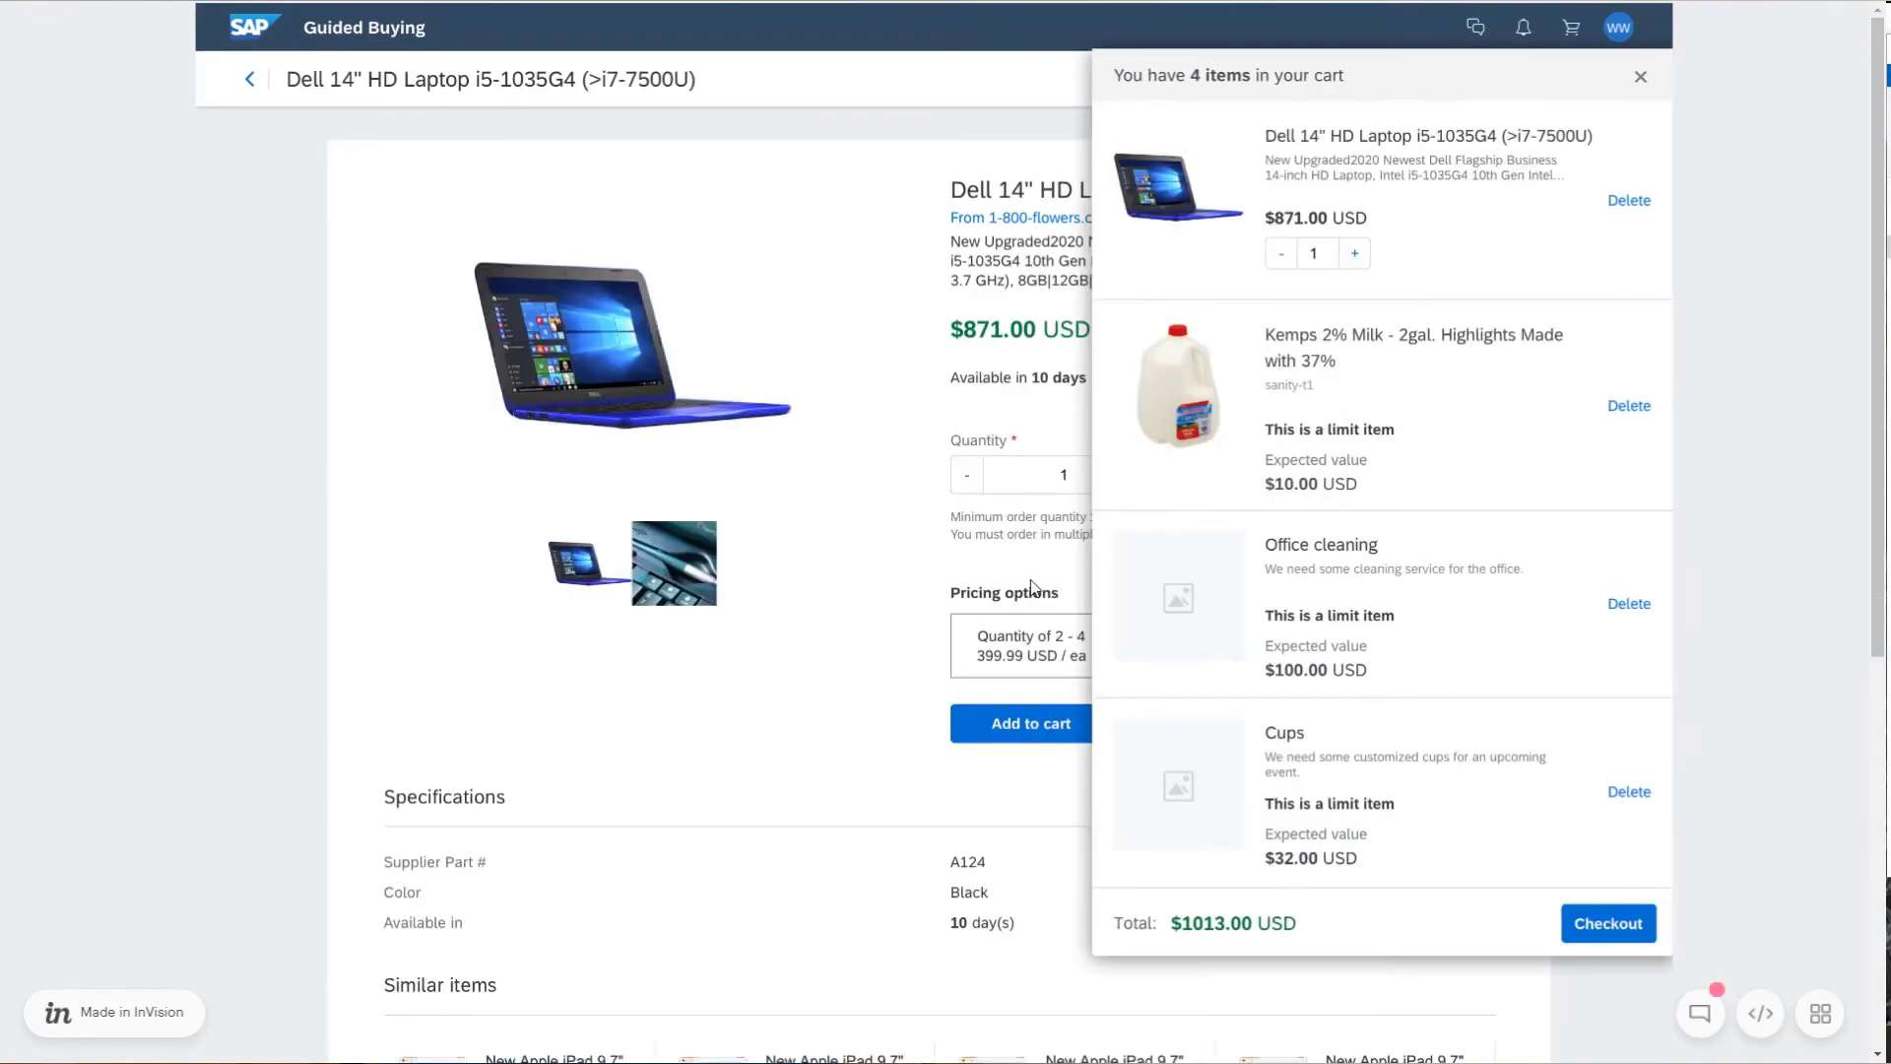
{"action": "left_click", "coordinate": [1617, 919]}
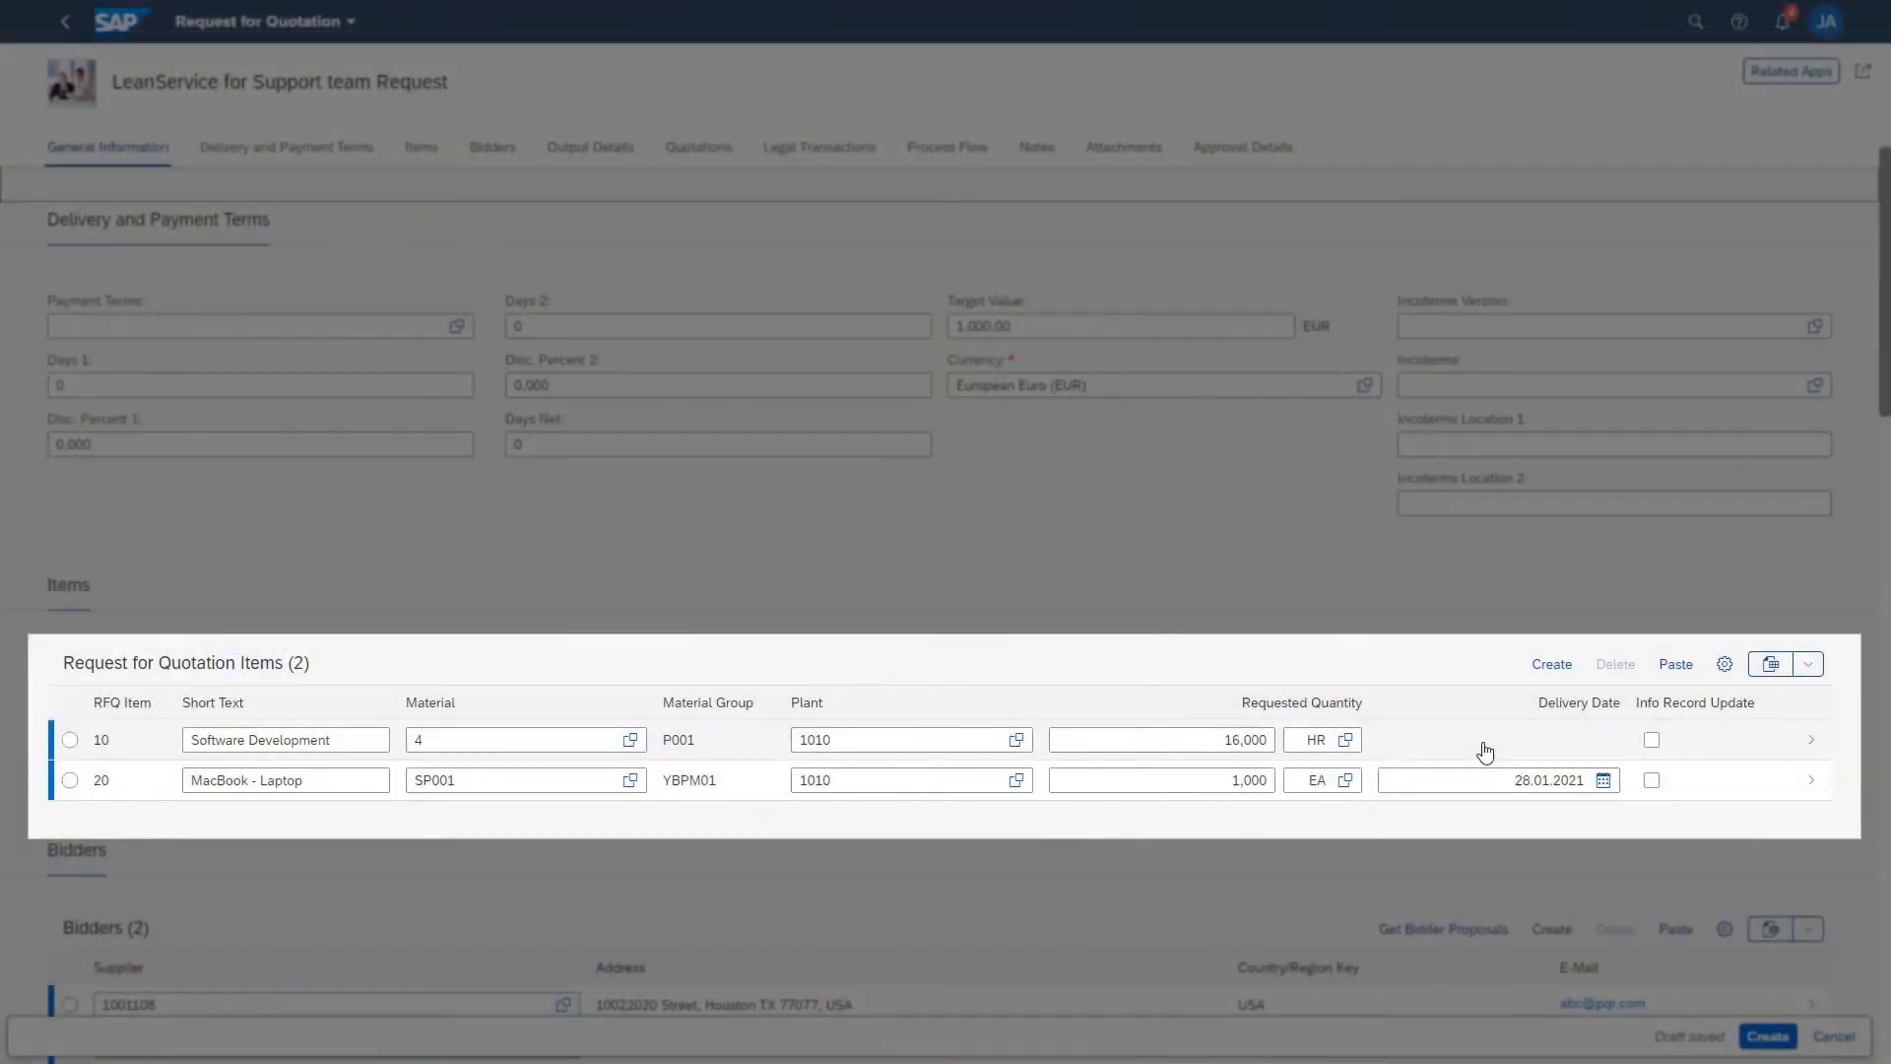
Apply the Software Development item, create the RFQ In Preparation, and select its new number.
{"action": "scroll", "coordinate": [1473, 699], "scroll_direction": "down", "scroll_amount": 1}
{"action": "left_click", "coordinate": [1462, 644]}
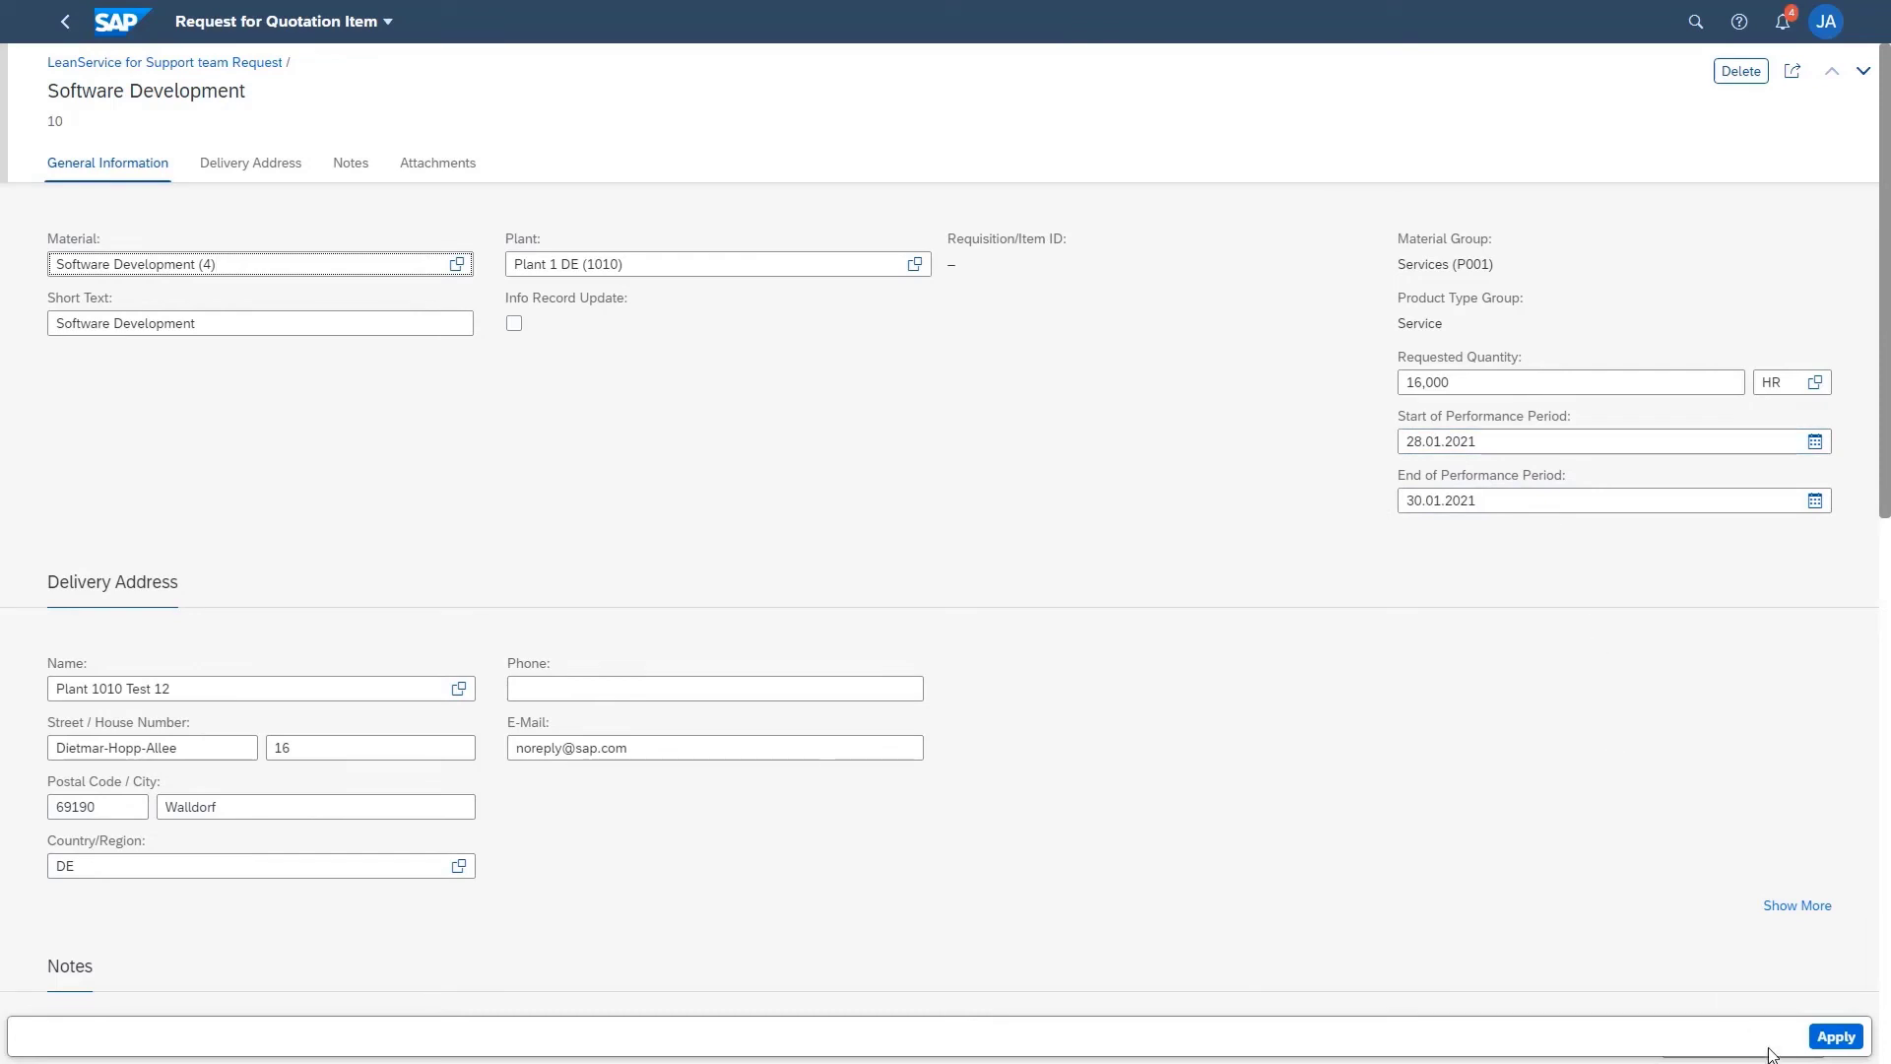
{"action": "left_click", "coordinate": [1831, 1039]}
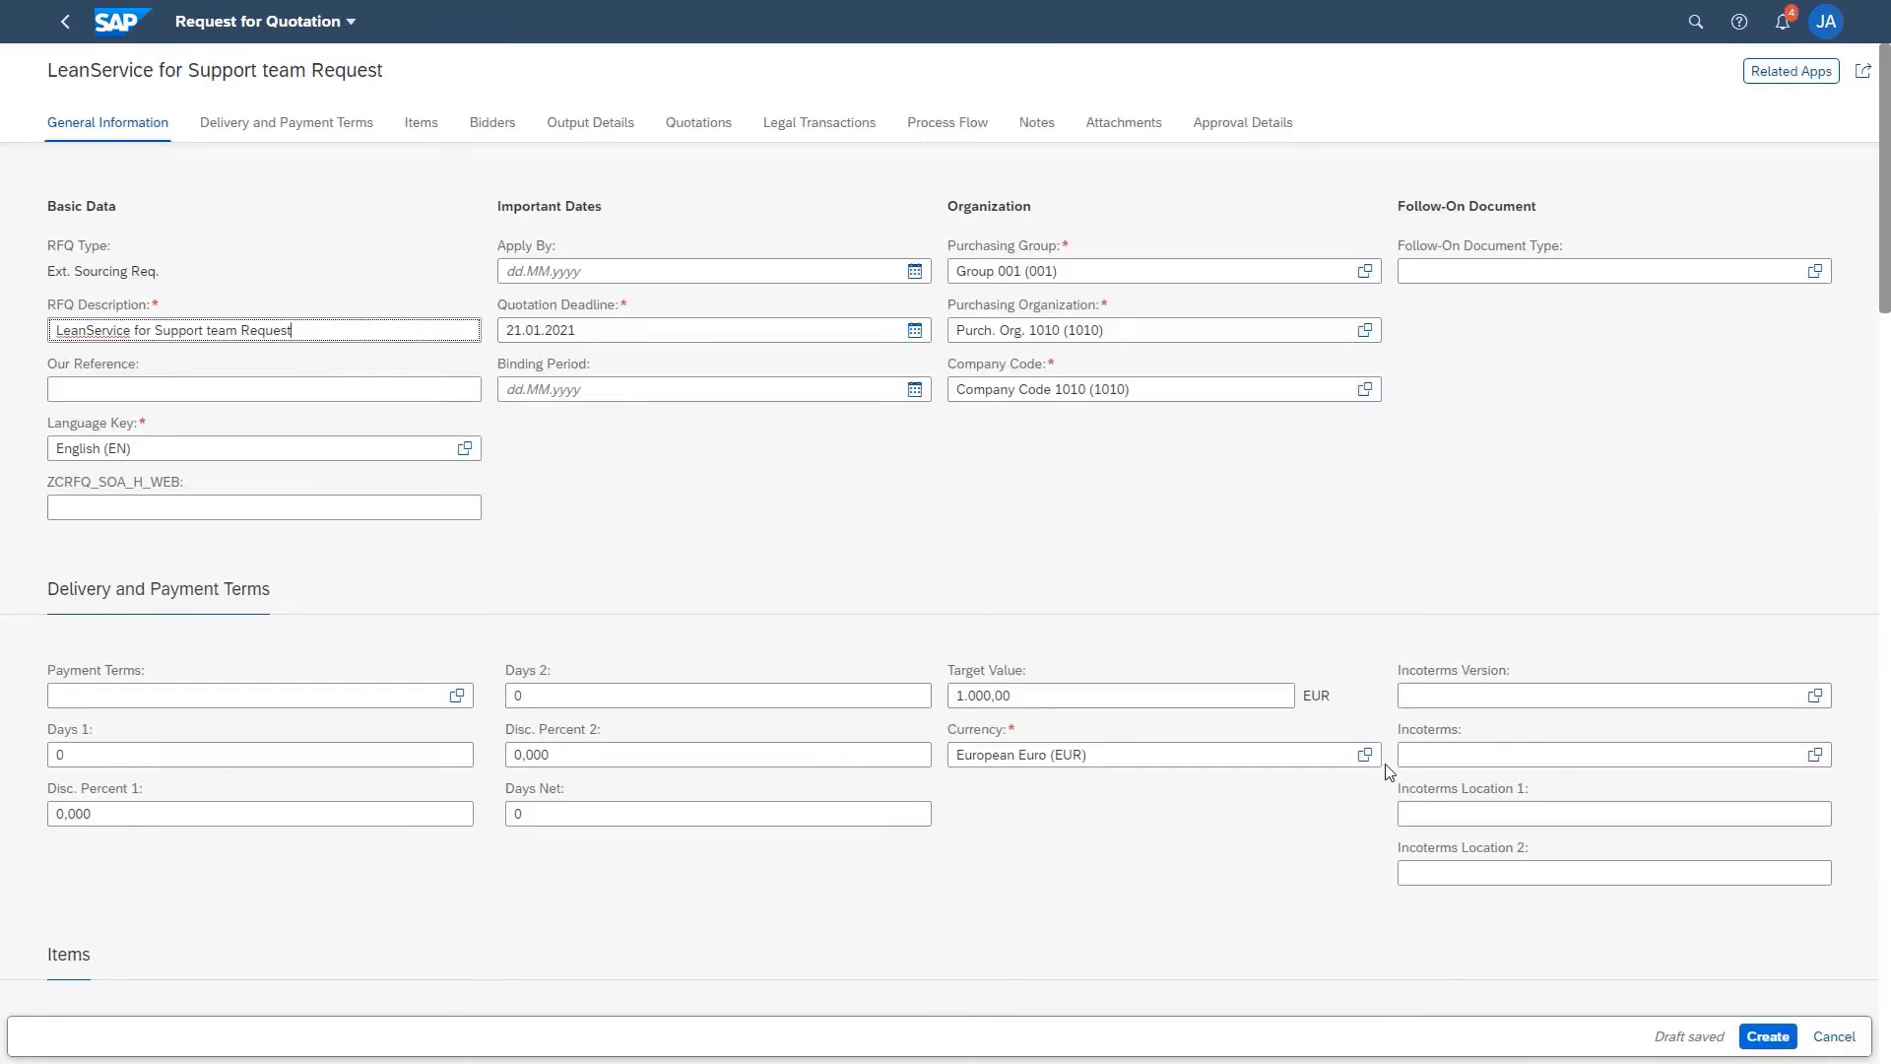
{"action": "left_click", "coordinate": [1773, 1036]}
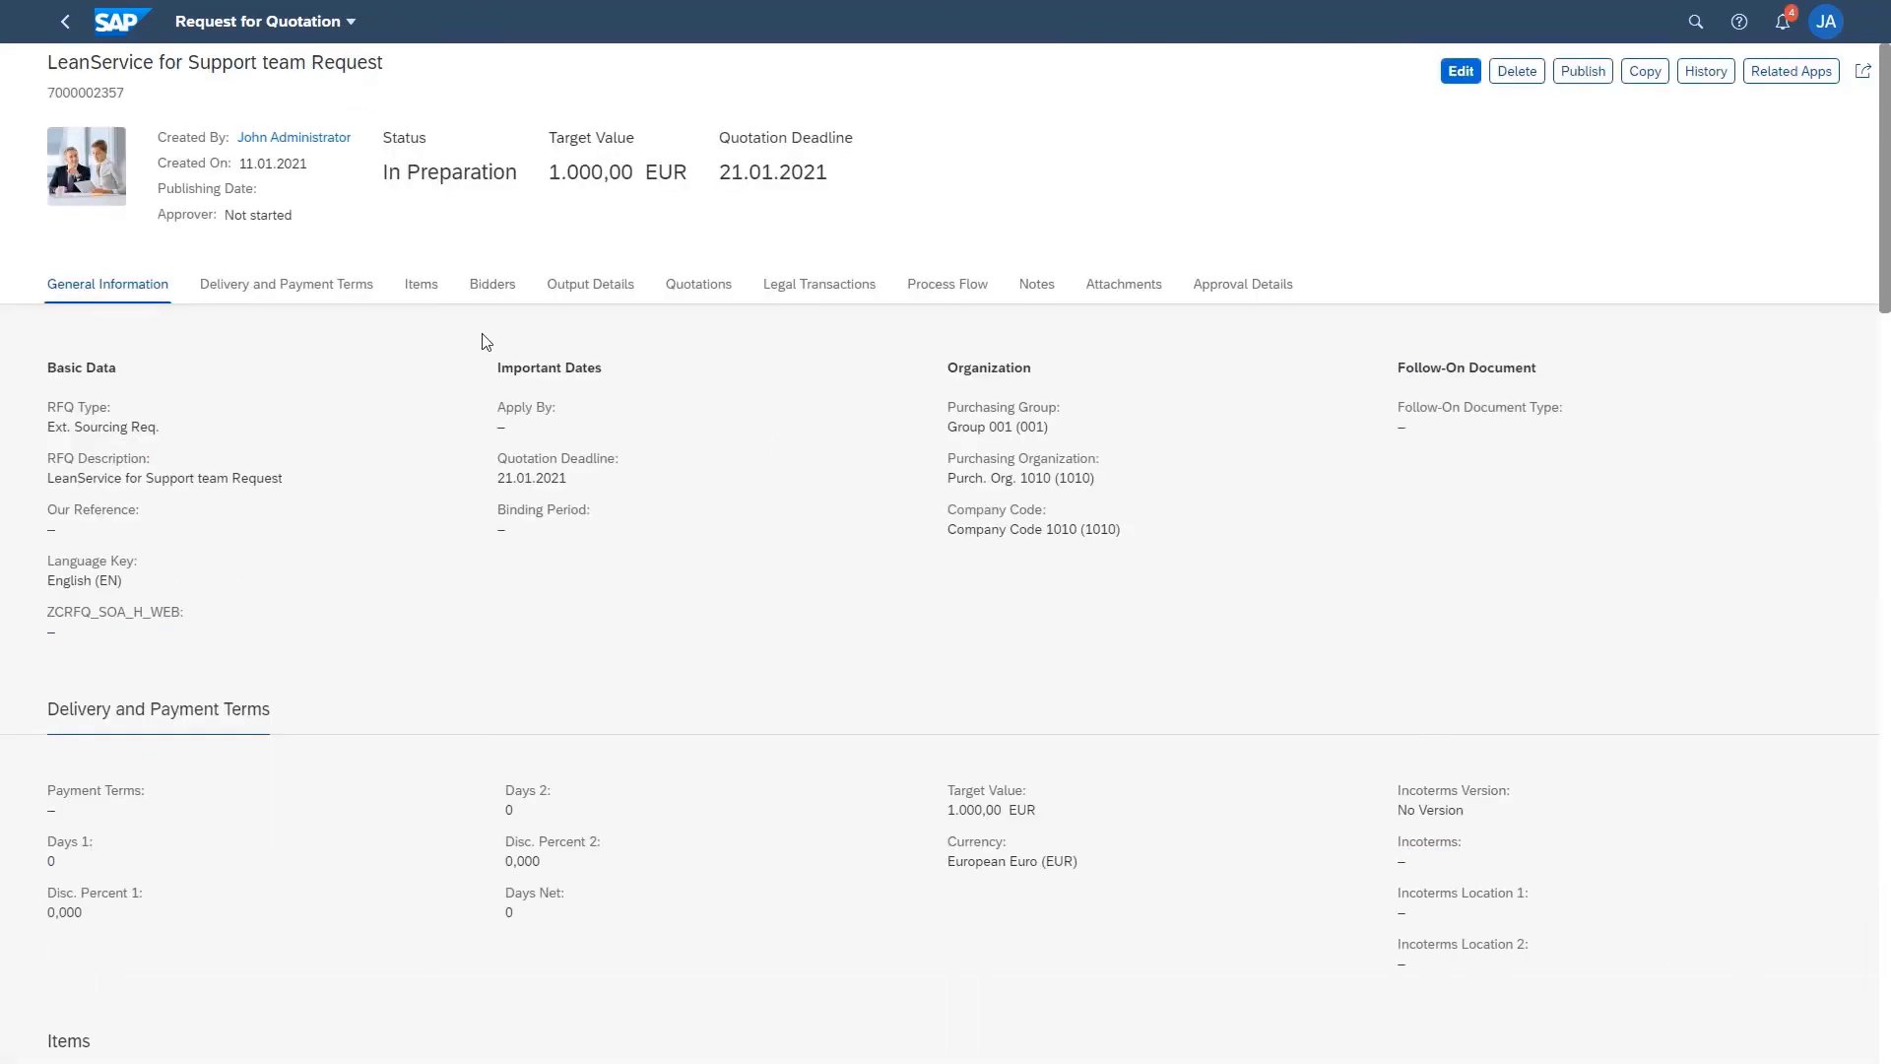
{"action": "double_click", "coordinate": [112, 94]}
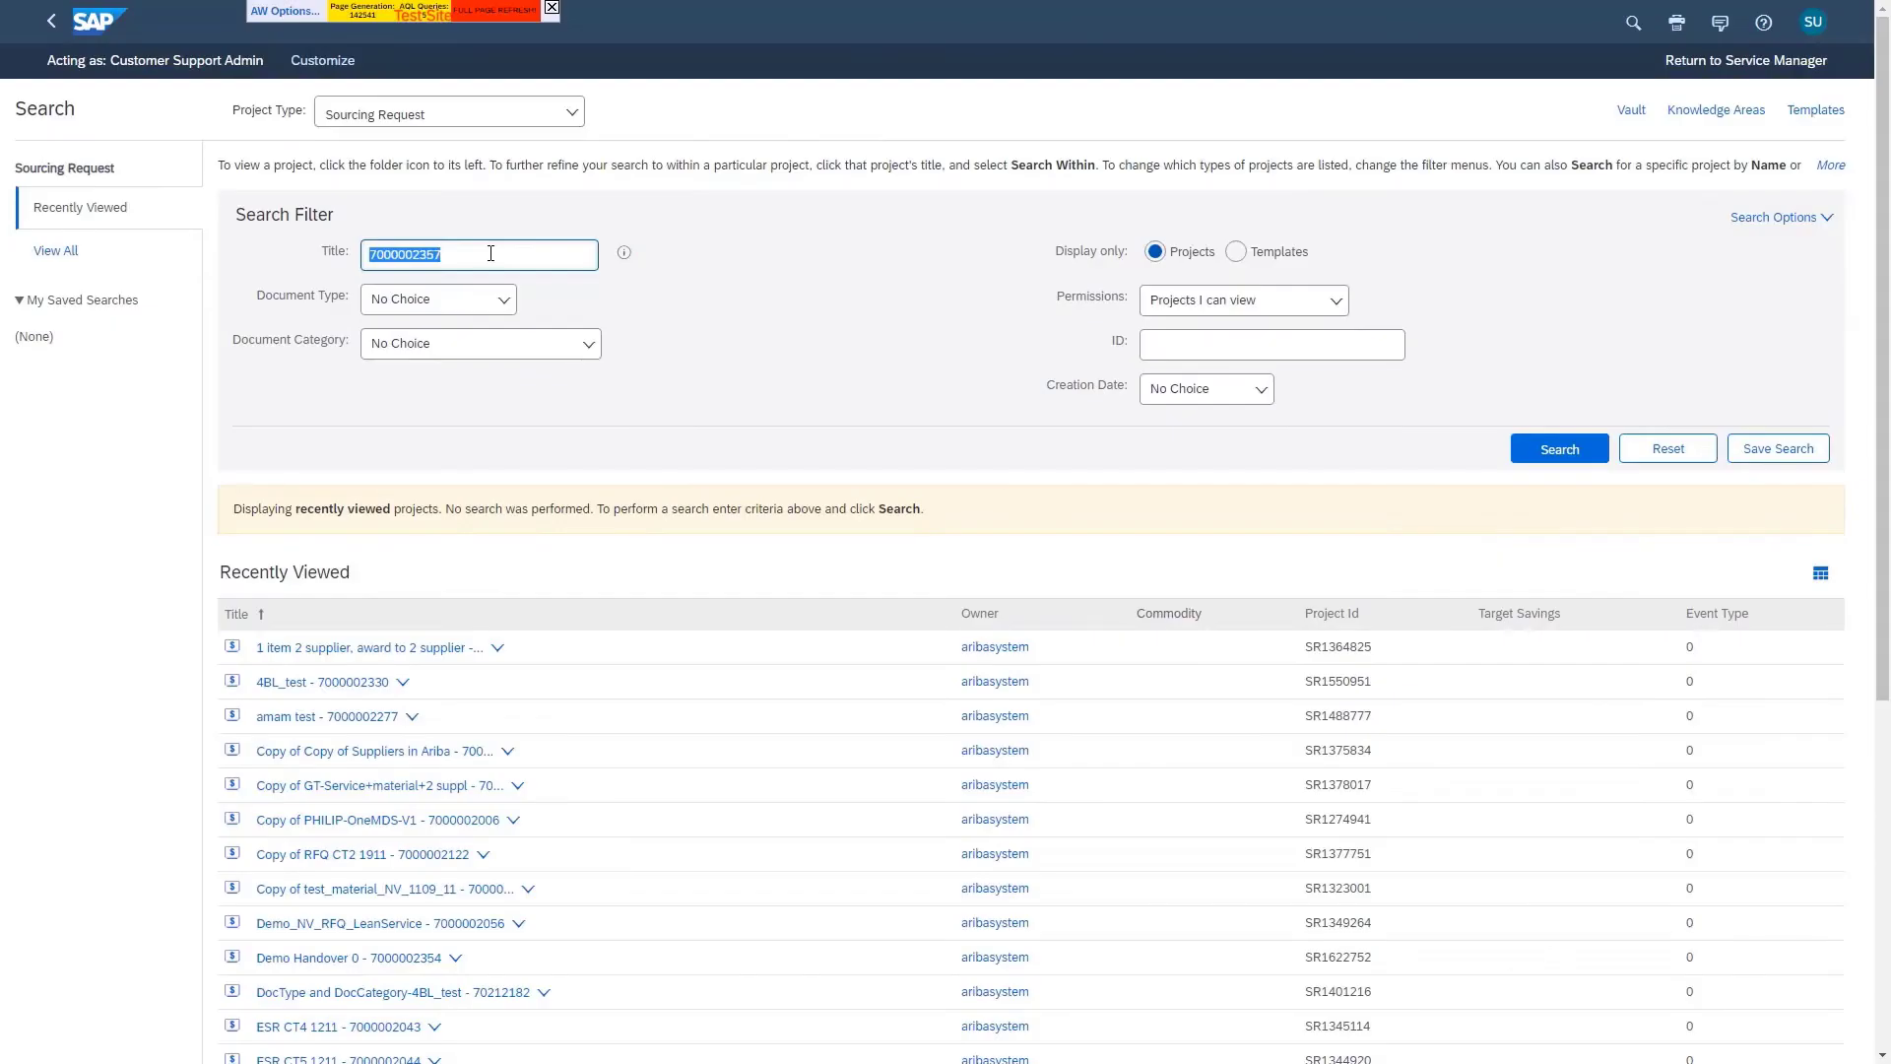
Search Sourcing Request projects using the RFQ number as the Title filter.
{"action": "left_click", "coordinate": [490, 254]}
{"action": "left_click", "coordinate": [1544, 469]}
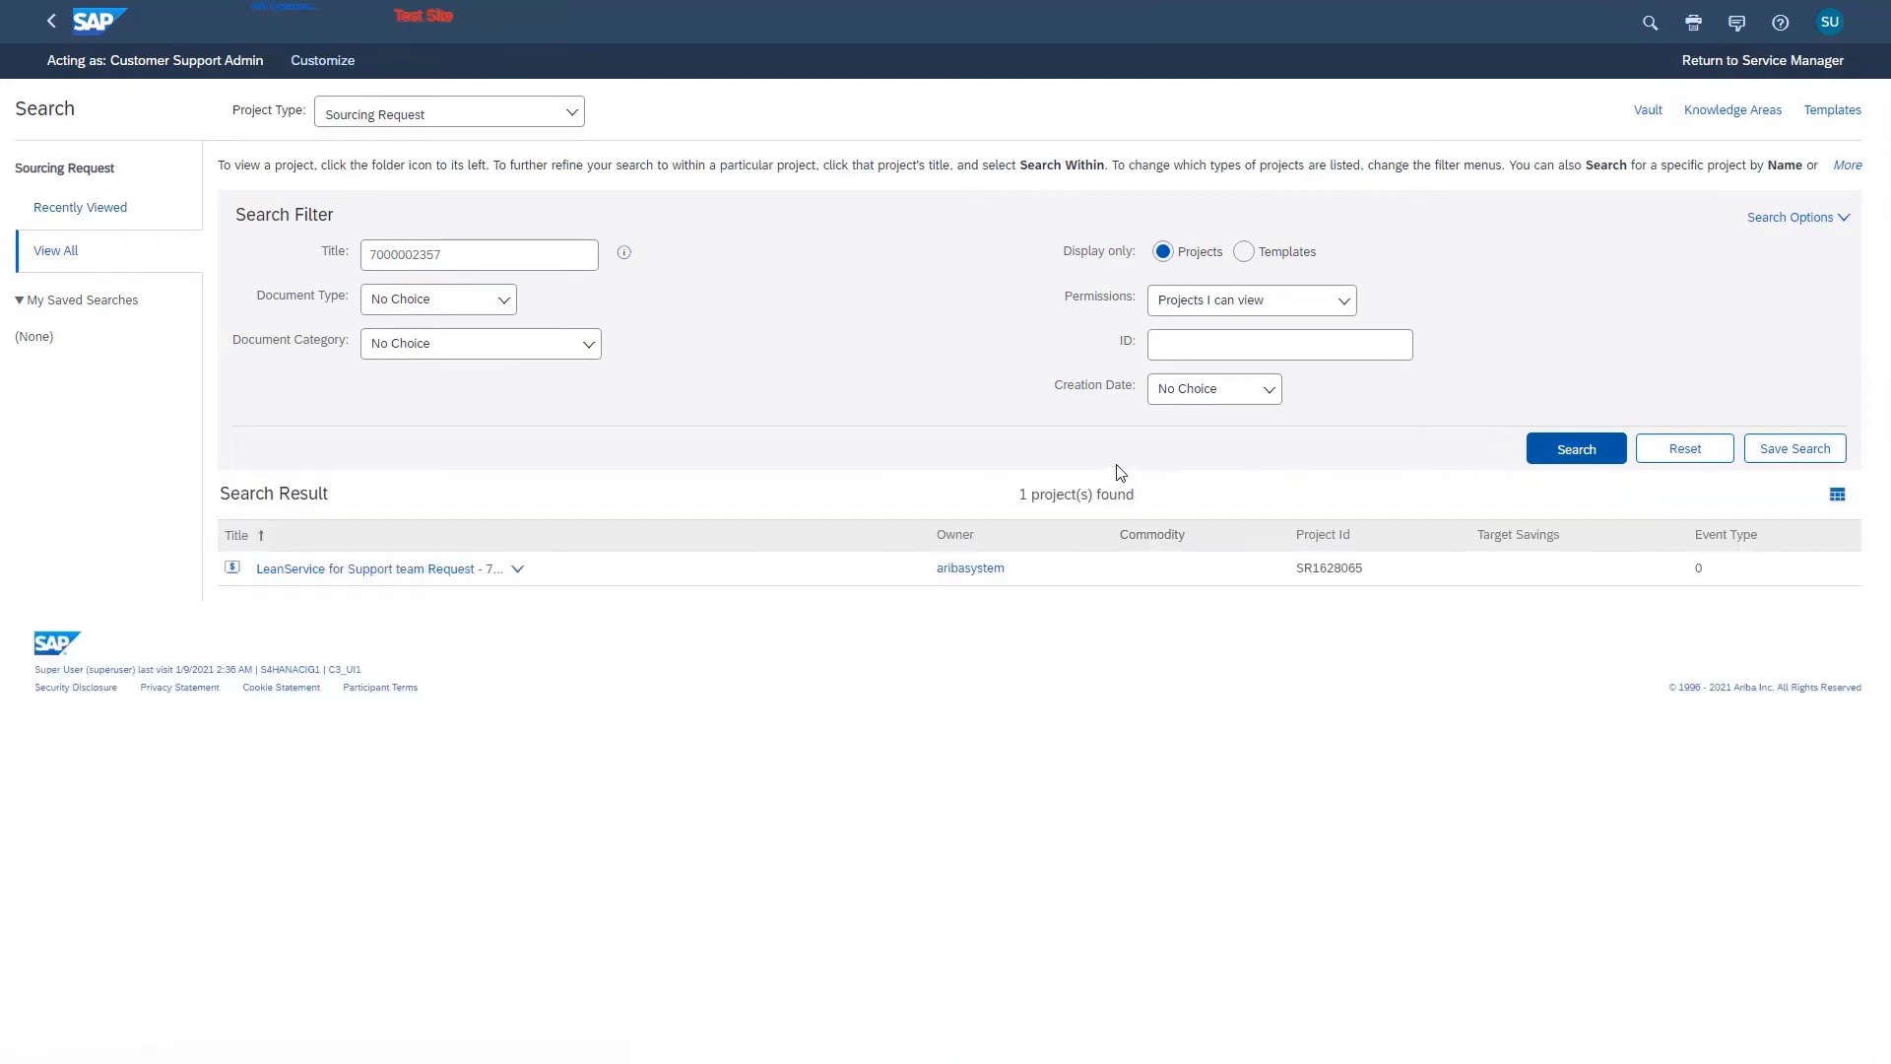